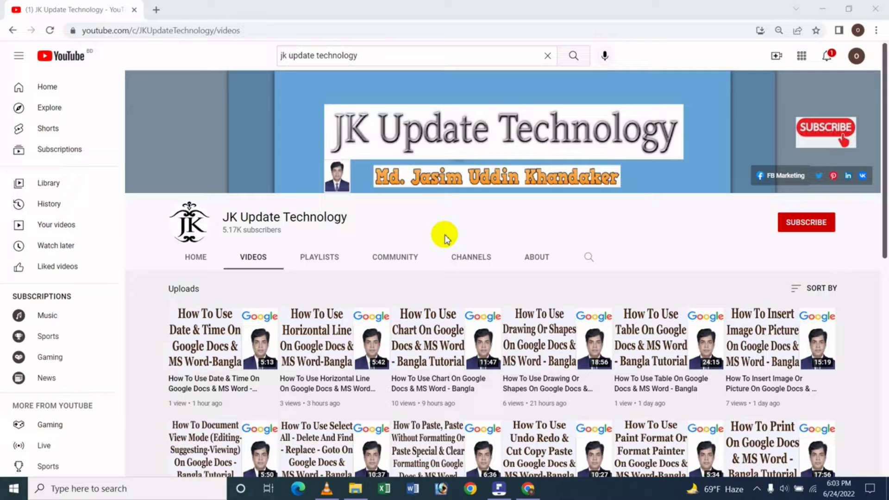
# - Open a new Chrome tab and load the Google Docs home page at docs.google.com
pyautogui.click(156, 10)
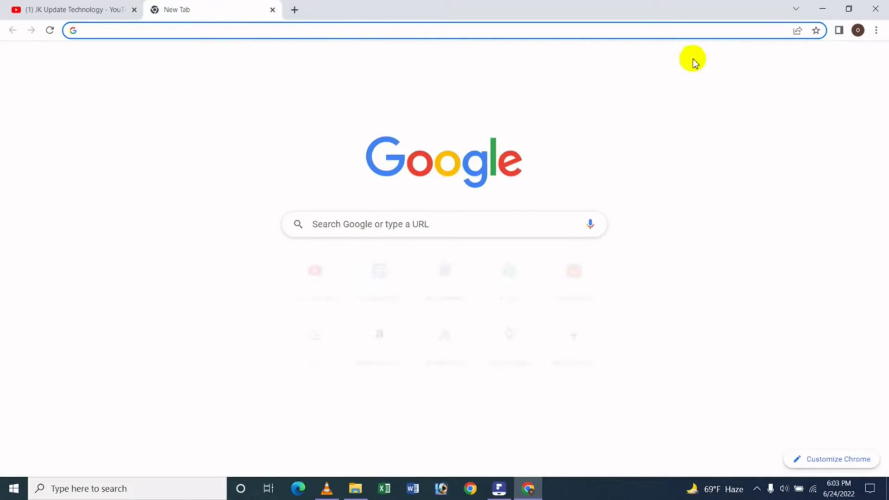
pyautogui.click(722, 121)
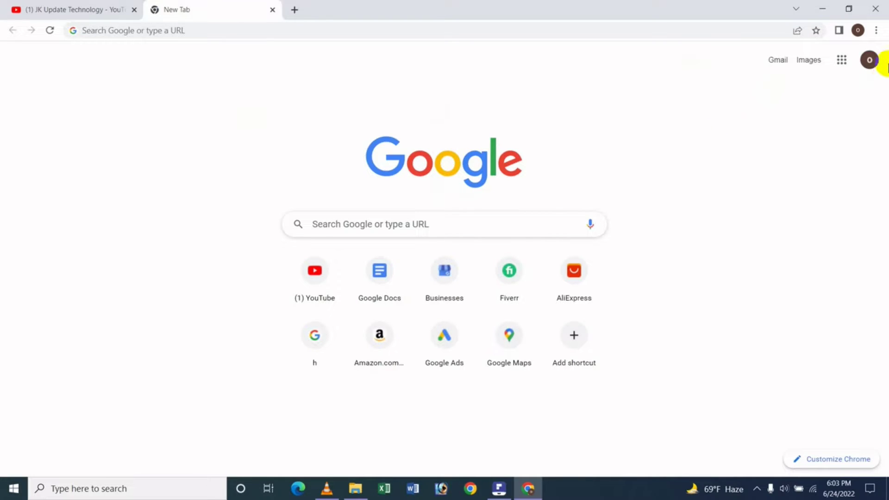
pyautogui.click(842, 59)
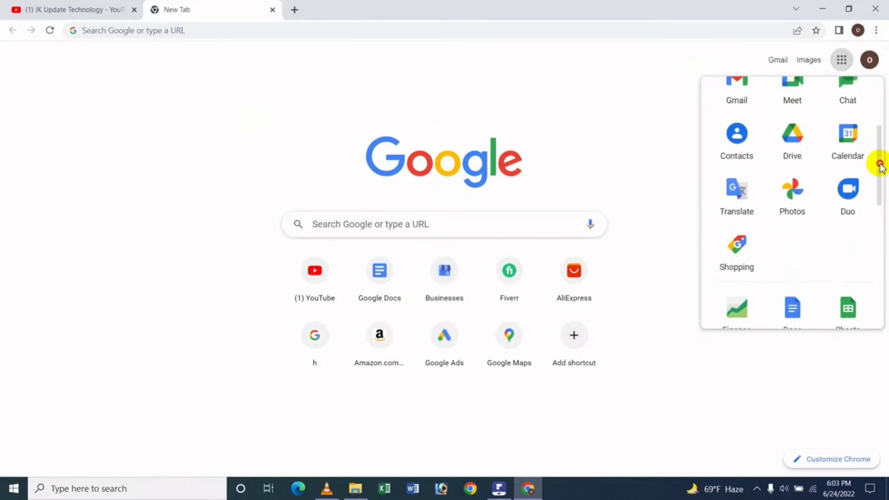
pyautogui.moveTo(880, 113); pyautogui.dragTo(879, 180)
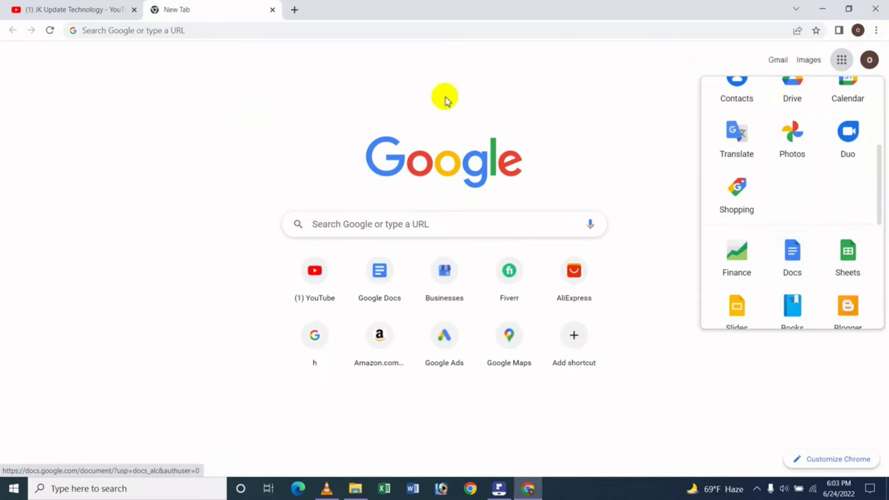
pyautogui.click(171, 83)
pyautogui.click(188, 31)
pyautogui.write('d')
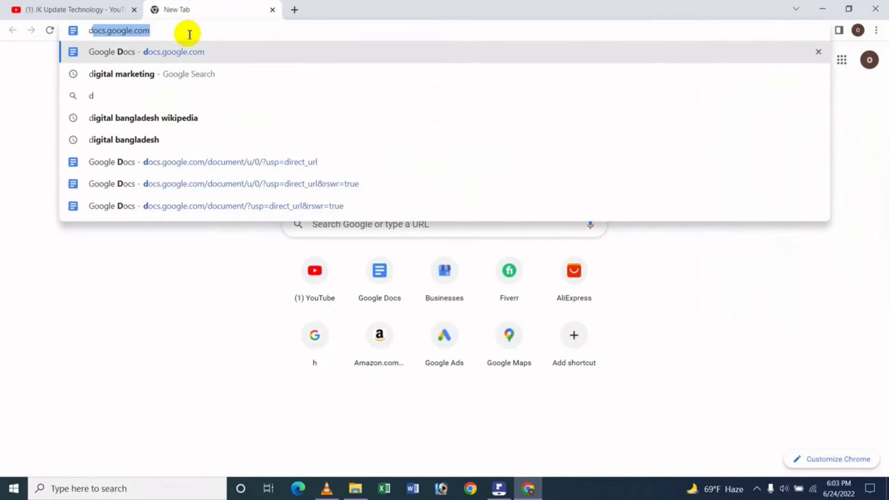
pyautogui.press('Return')
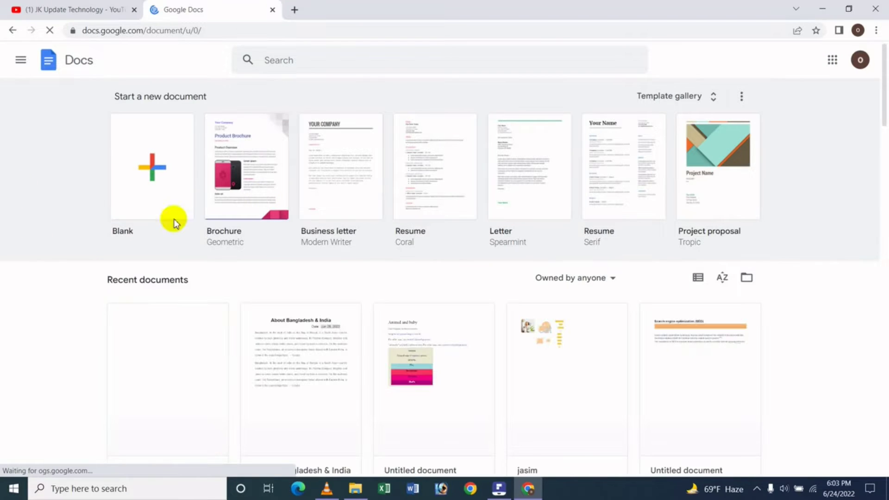
# - Create a blank Google Docs document and choose Insert > Dropdown
pyautogui.click(147, 172)
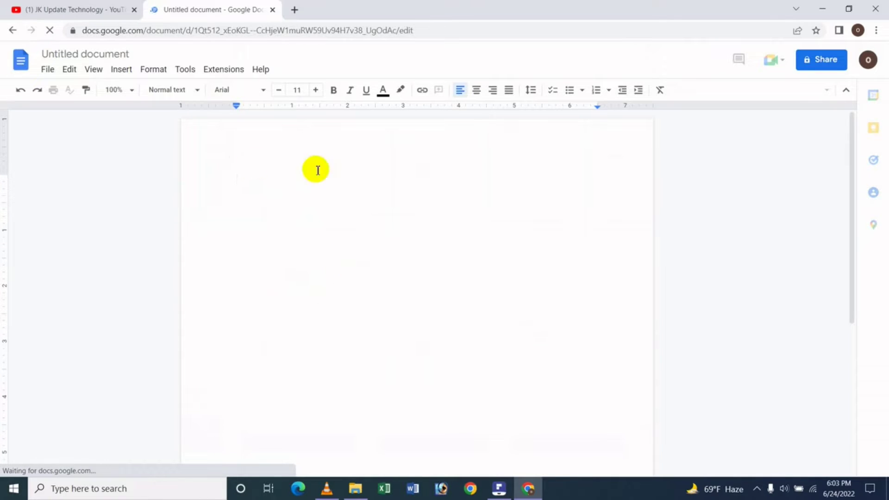
pyautogui.click(123, 70)
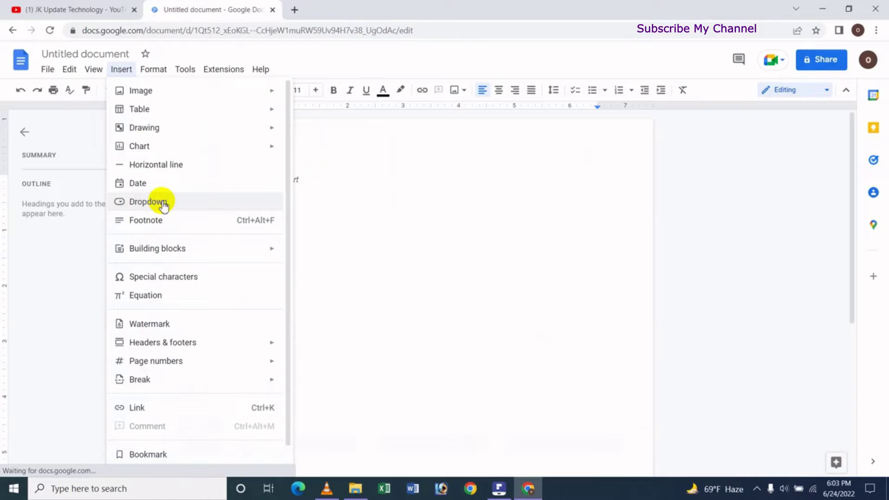
pyautogui.click(163, 204)
pyautogui.moveTo(291, 287)
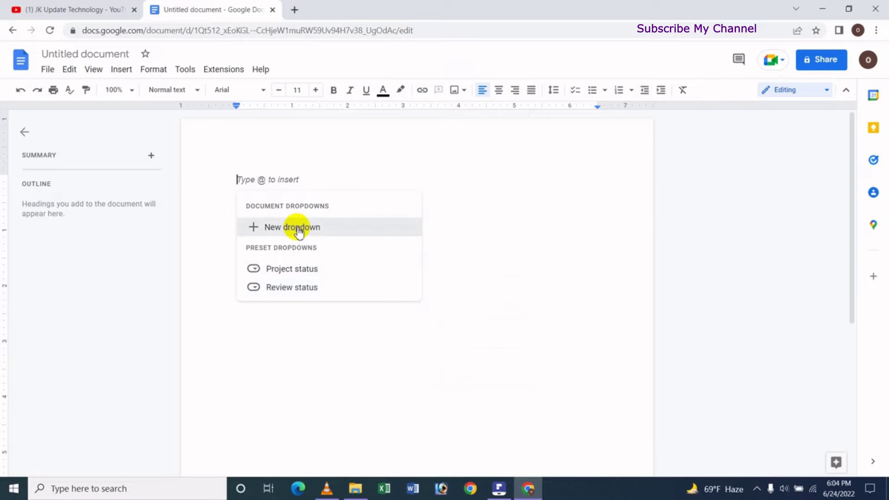
# - Create and name a new dropdown template with options AGM, PM and GM, deleting Option 4
pyautogui.click(294, 227)
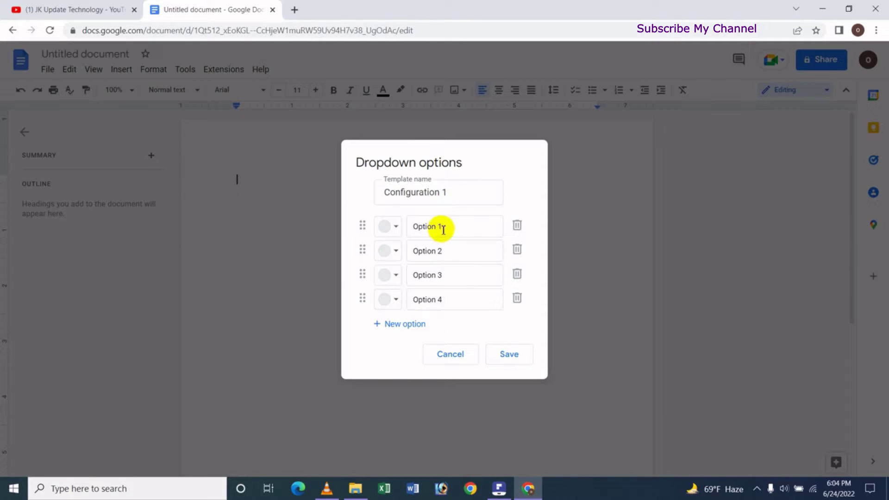
pyautogui.click(467, 195)
pyautogui.write('Ja')
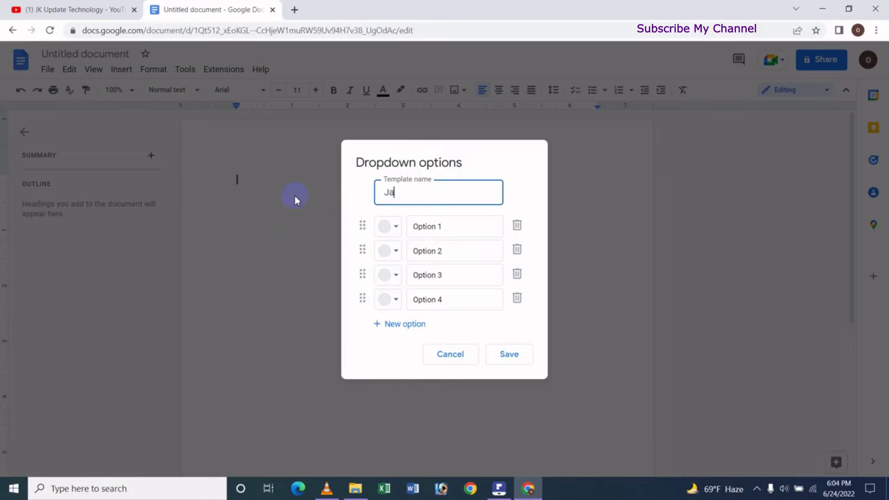
pyautogui.write('sim')
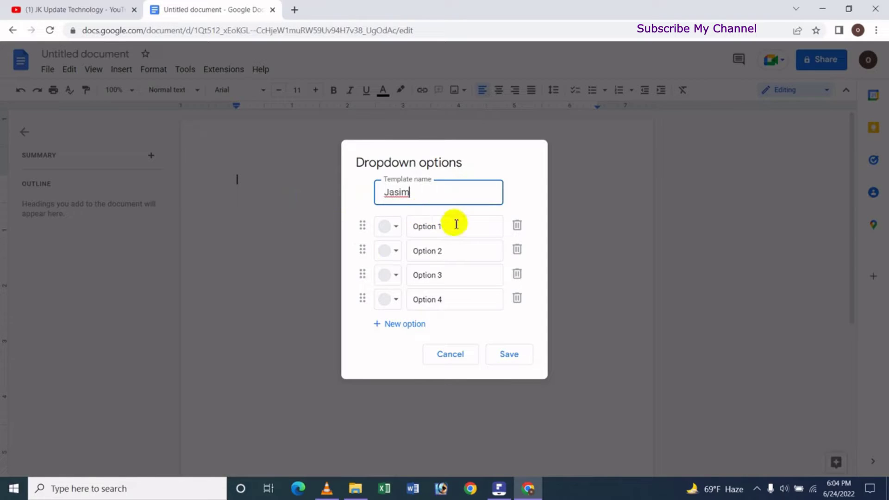
pyautogui.click(444, 226)
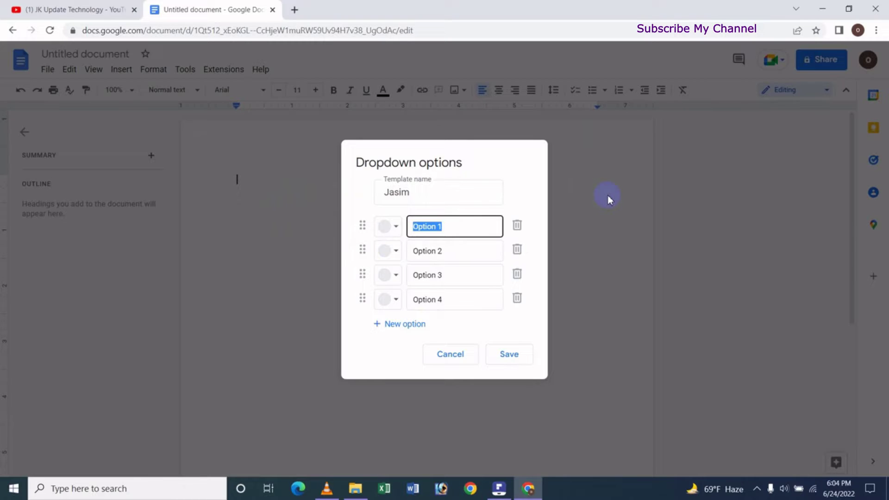
pyautogui.write('AGM')
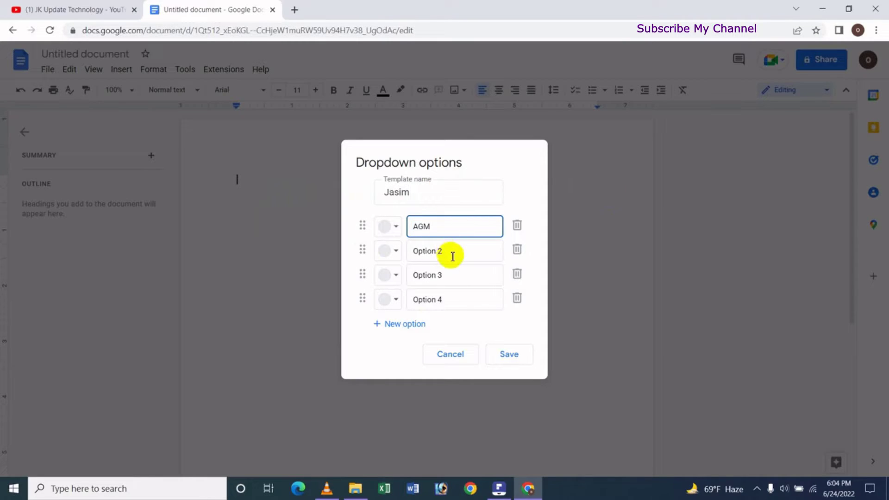
pyautogui.click(423, 250)
pyautogui.write('PM')
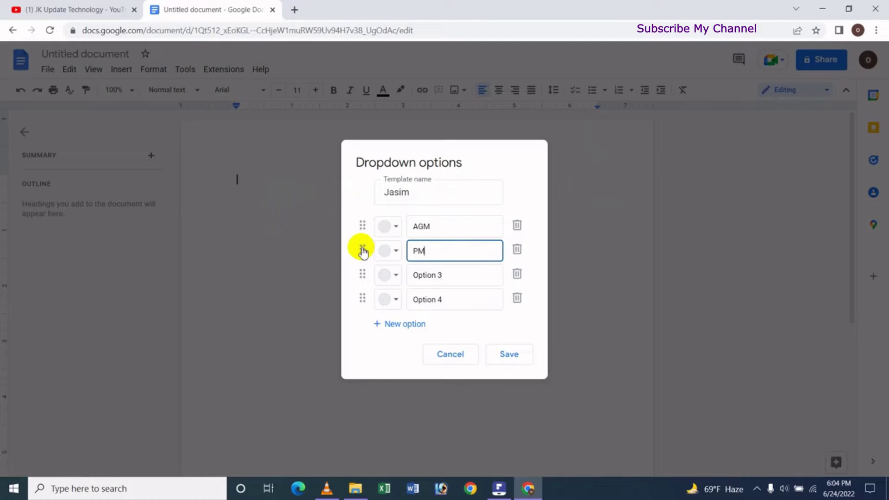
pyautogui.click(476, 277)
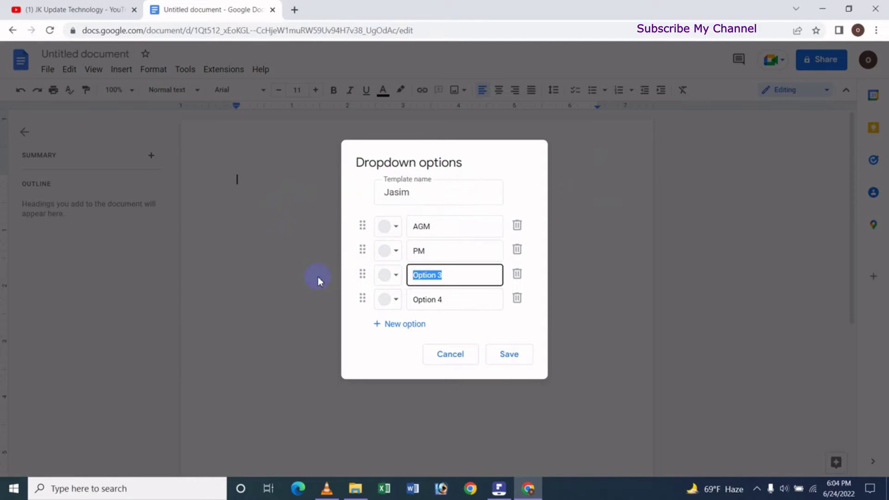
pyautogui.write('GM')
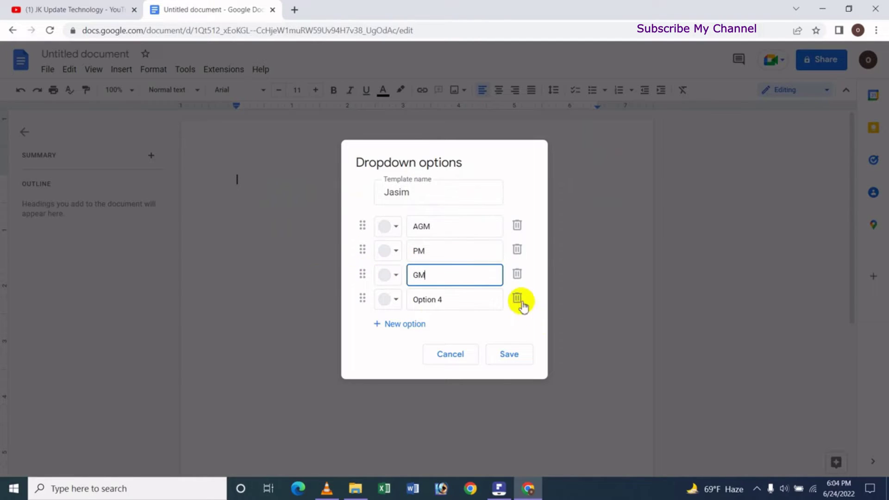
pyautogui.click(517, 298)
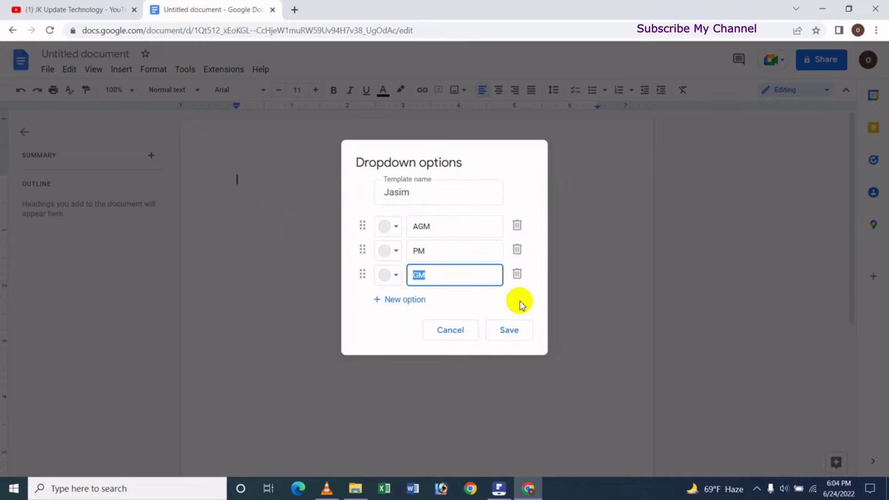
pyautogui.click(388, 325)
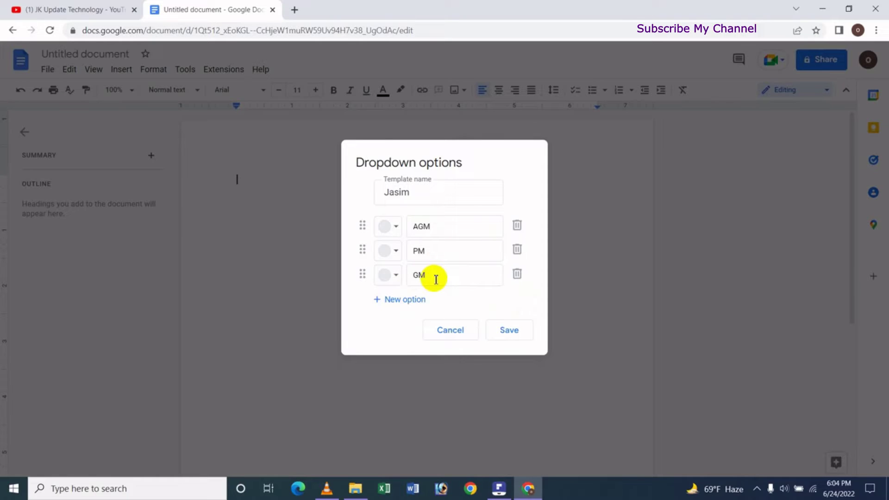
# - Colour AGM brown, PM a new colour and GM green, then save to insert the AGM chip
pyautogui.click(391, 226)
pyautogui.click(430, 286)
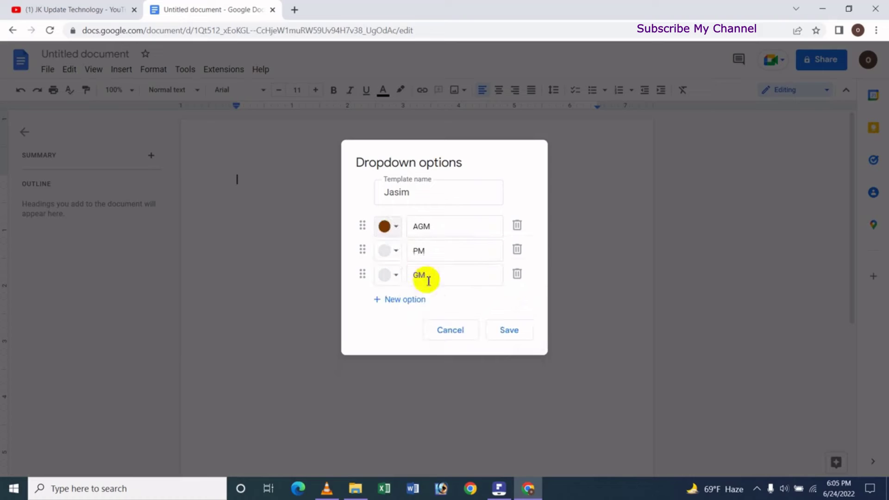
pyautogui.click(396, 255)
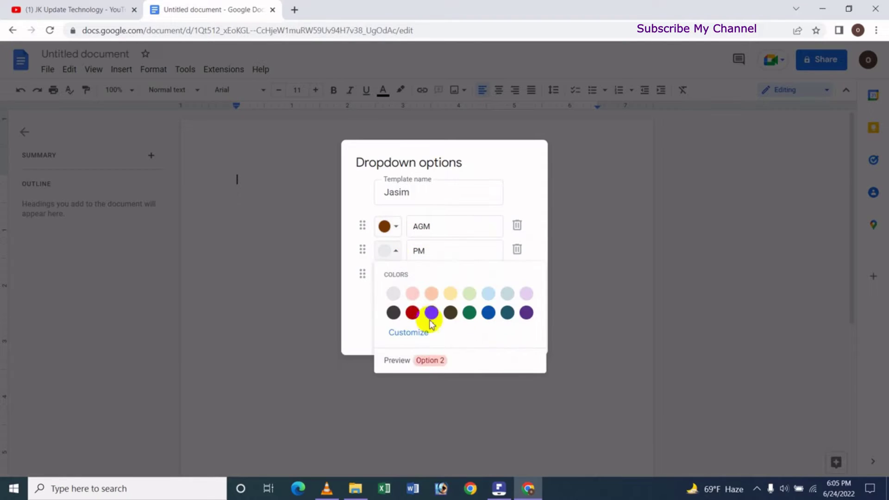
pyautogui.click(451, 311)
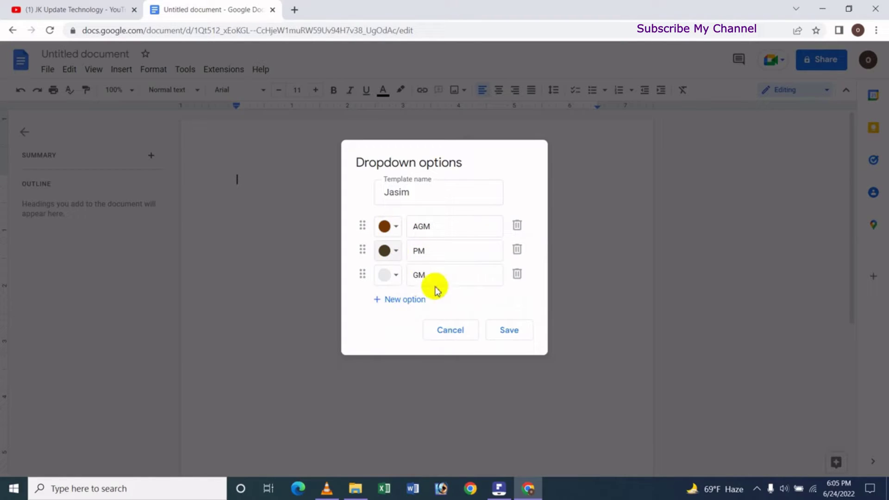
pyautogui.click(391, 274)
pyautogui.click(470, 336)
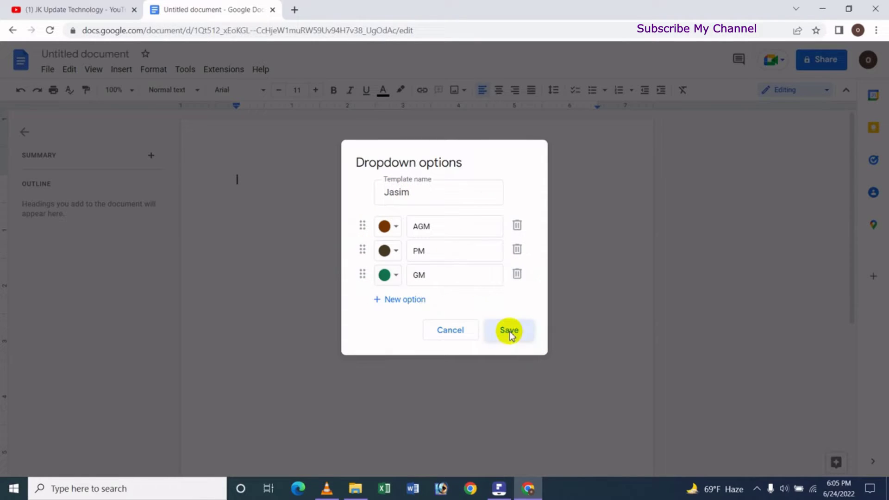
pyautogui.click(509, 330)
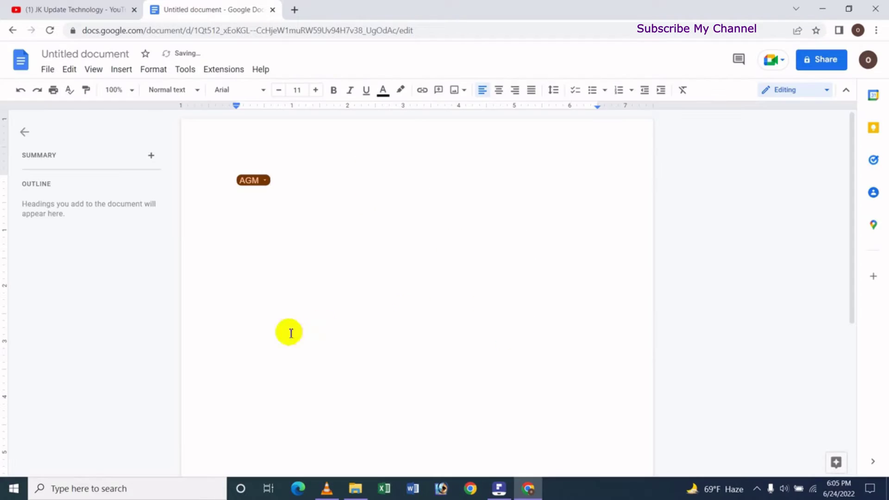
# - Review the AGM chip's choices, then type names into the table's second and third rows
pyautogui.click(267, 181)
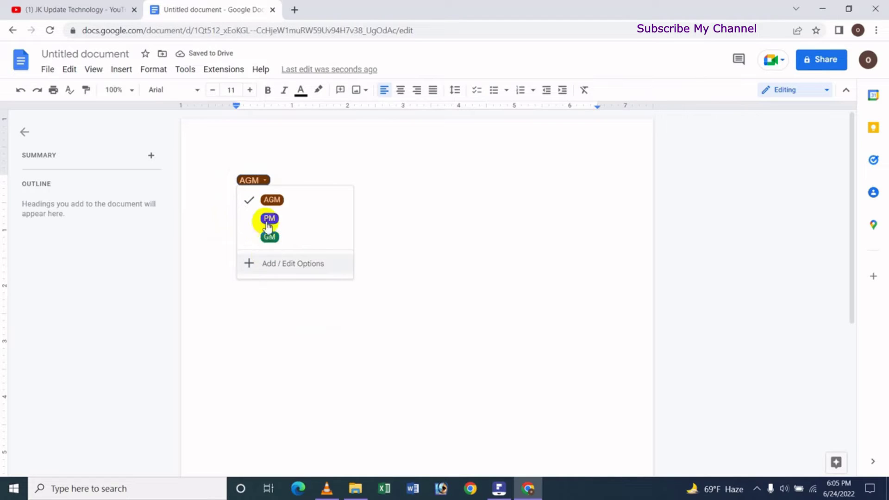
pyautogui.click(311, 180)
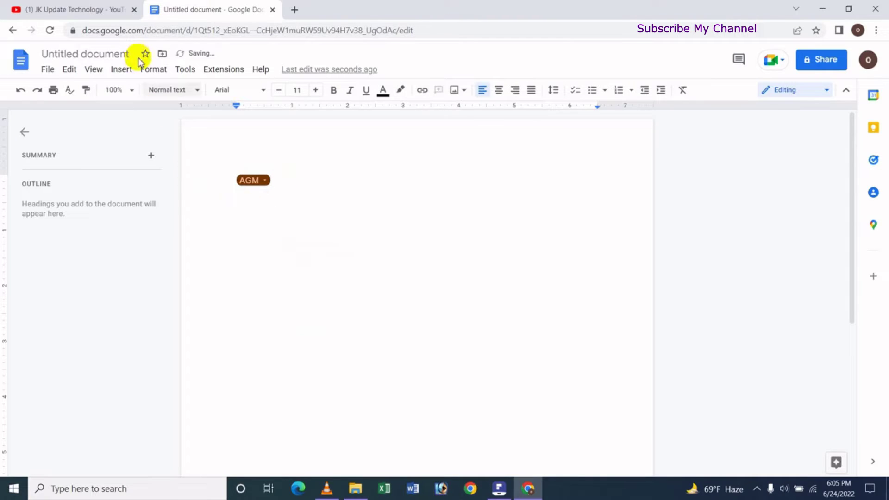
pyautogui.click(121, 71)
pyautogui.write('Name')
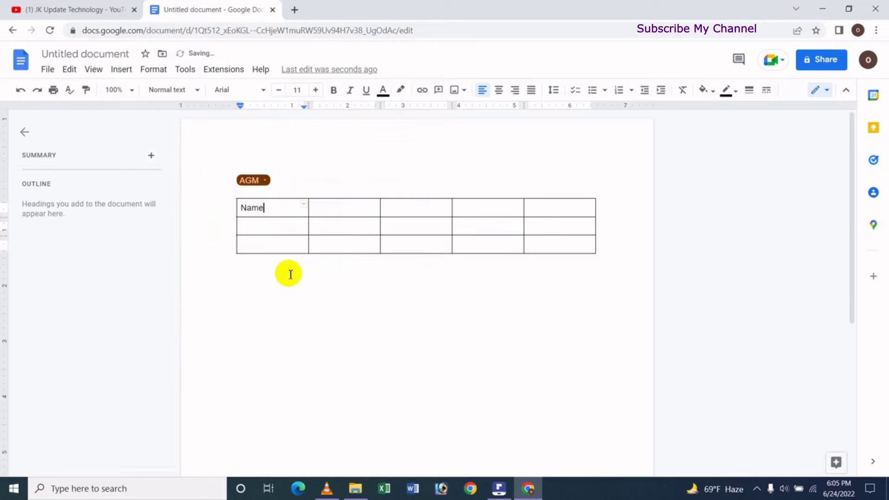
pyautogui.press('Down')
pyautogui.write('l')
pyautogui.press('Down')
pyautogui.write('hasan')
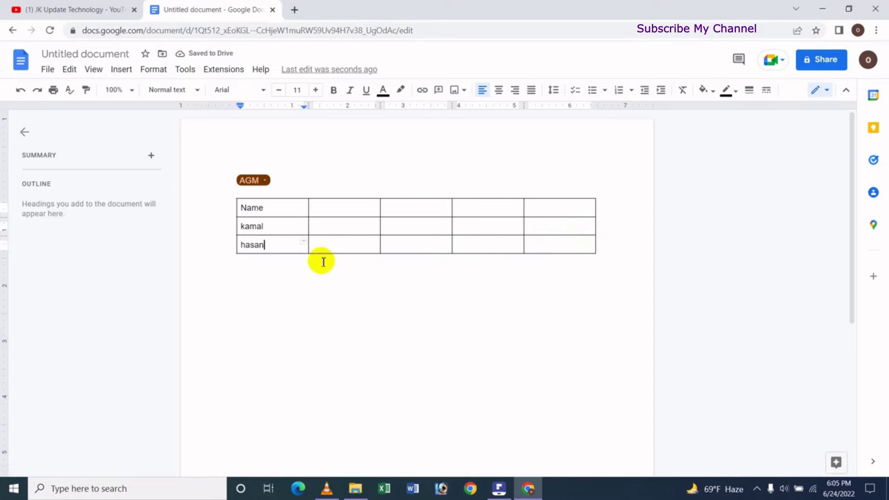
# - Add a fourth table row and type the third person's name in its first cell
pyautogui.click(599, 246)
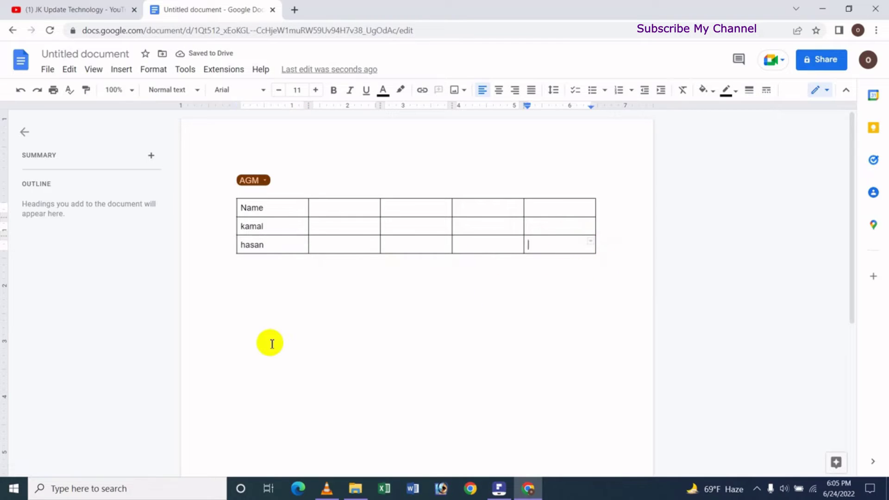
pyautogui.press('Tab')
pyautogui.press('Tab')
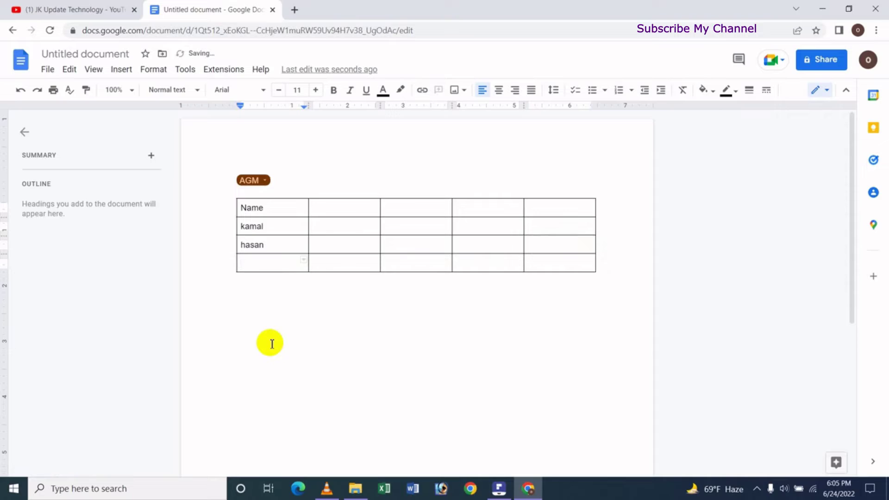
pyautogui.write('polash')
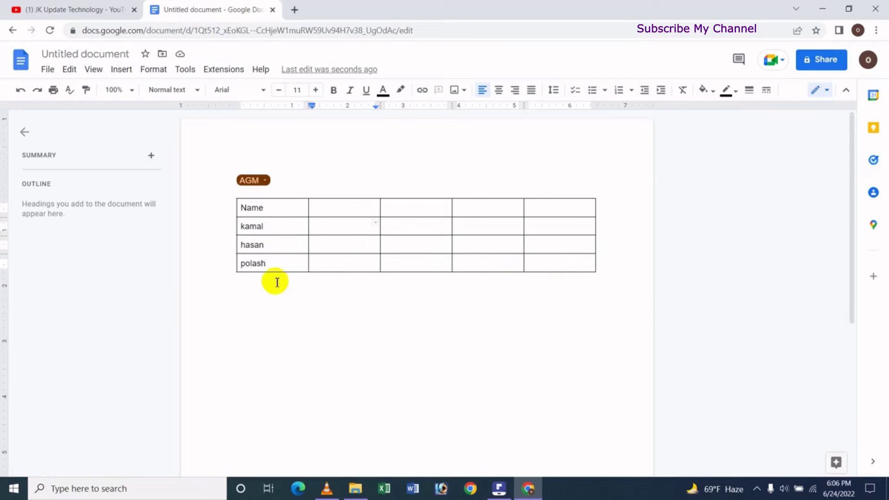
pyautogui.press('Tab')
pyautogui.press('Up')
pyautogui.press('Up')
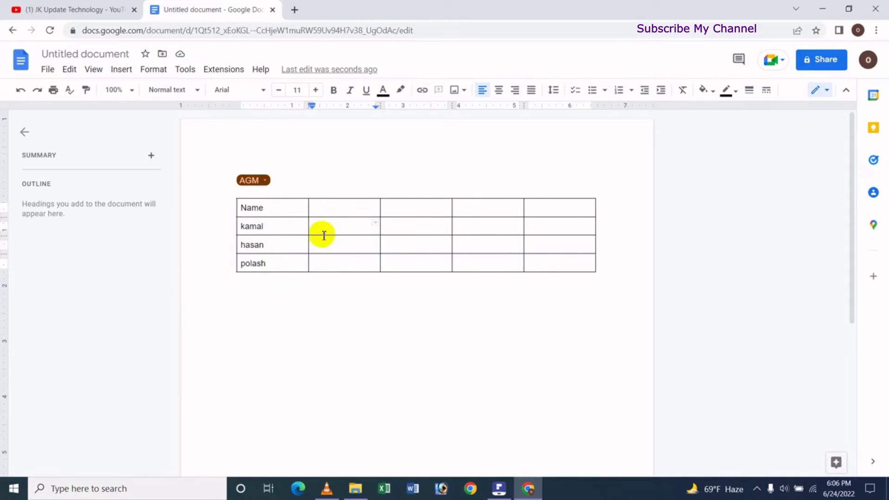
# - Head the second column Designation and insert the AGM/PM/GM dropdown beside the first name
pyautogui.click(333, 207)
pyautogui.write('Designation')
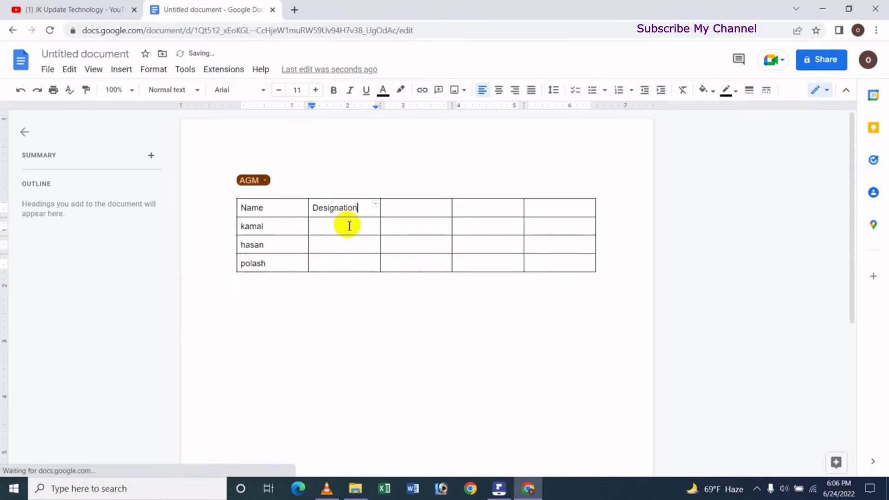
pyautogui.moveTo(347, 225); pyautogui.dragTo(314, 225)
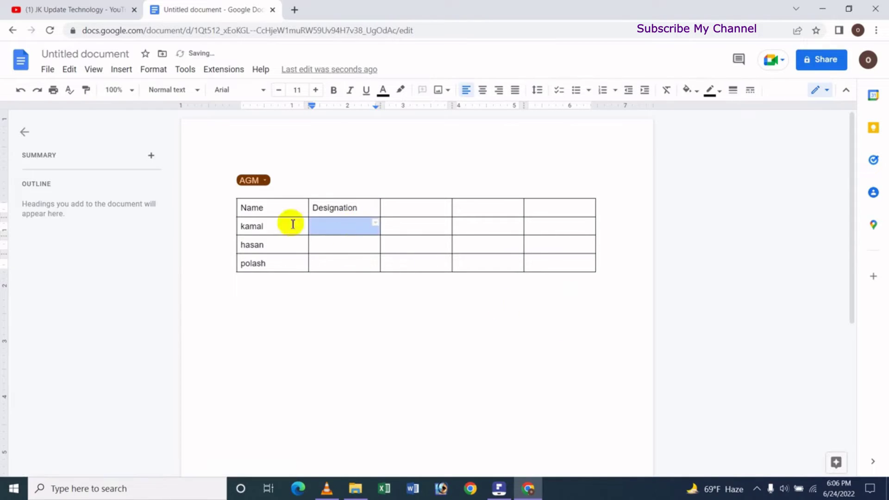
pyautogui.click(263, 180)
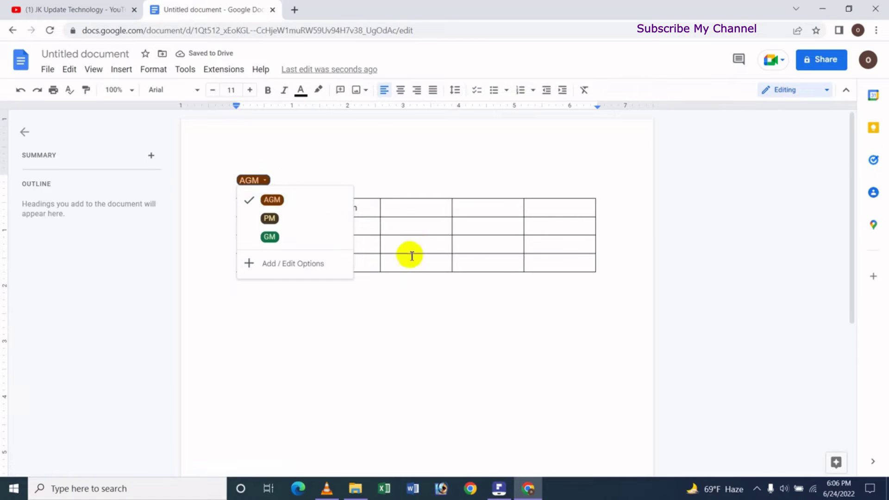
pyautogui.click(353, 227)
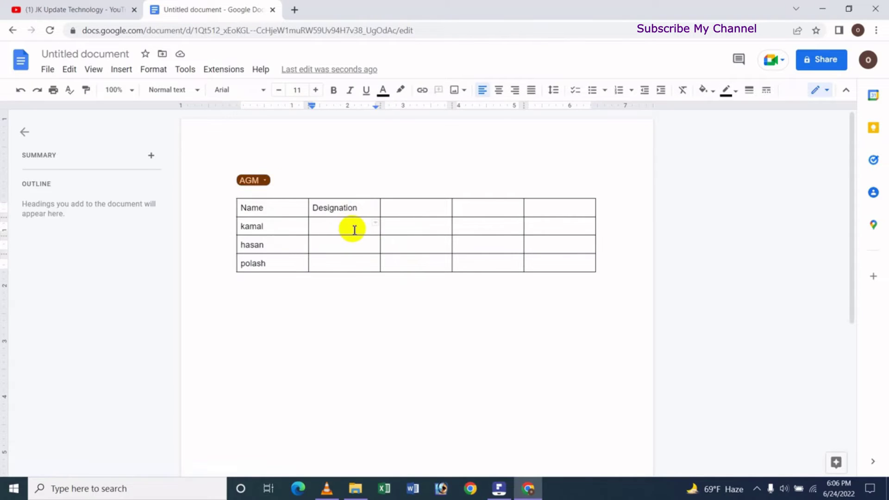
pyautogui.click(126, 70)
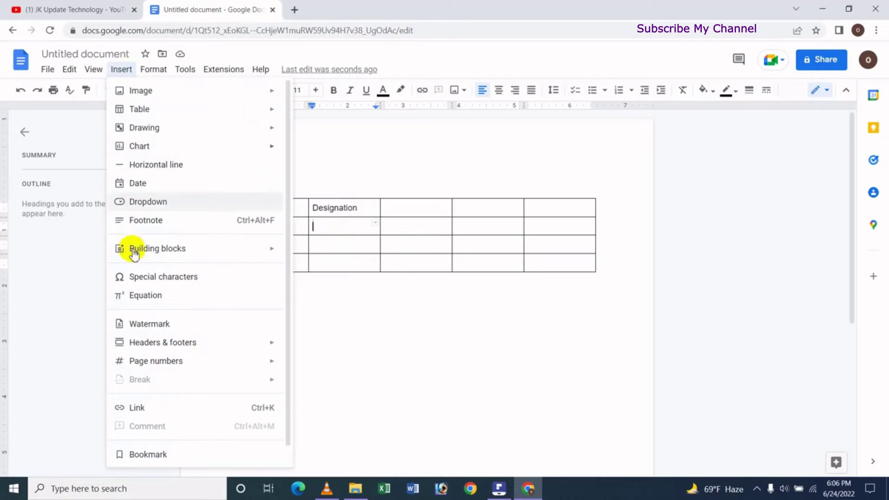
pyautogui.click(165, 202)
pyautogui.moveTo(352, 292)
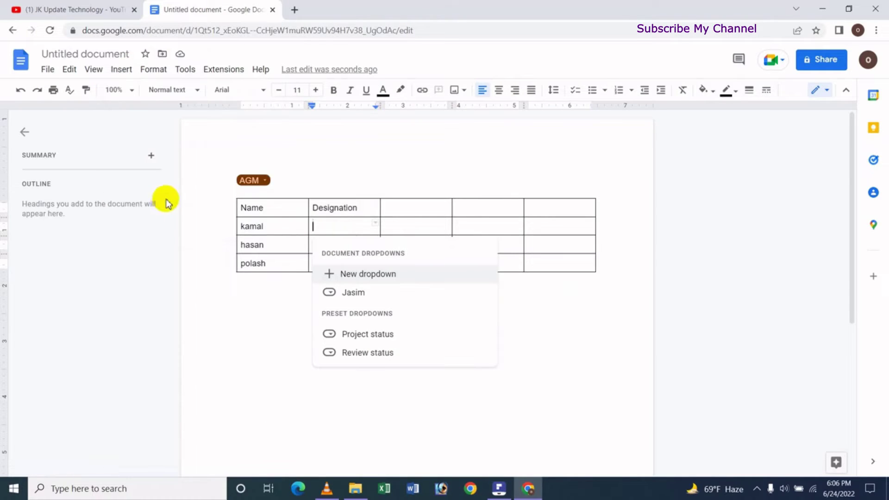
pyautogui.click(357, 293)
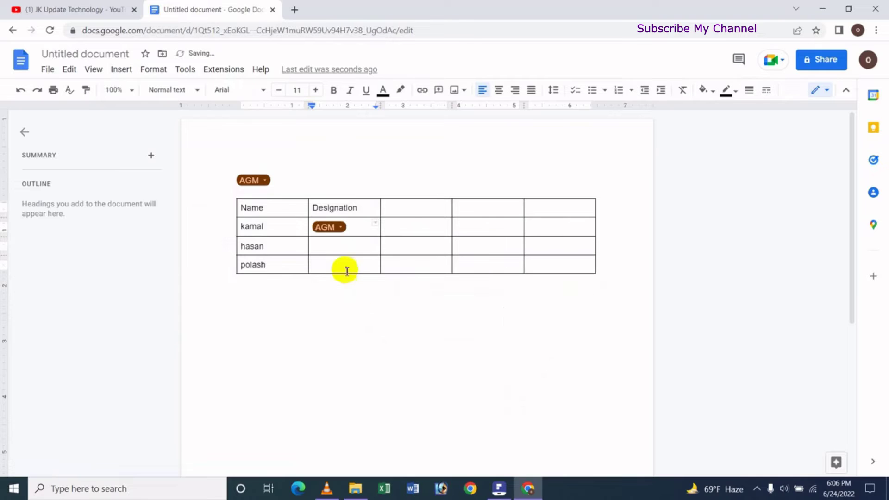
# - Insert the saved AGM/PM/GM dropdown beside the second and third names
pyautogui.click(343, 249)
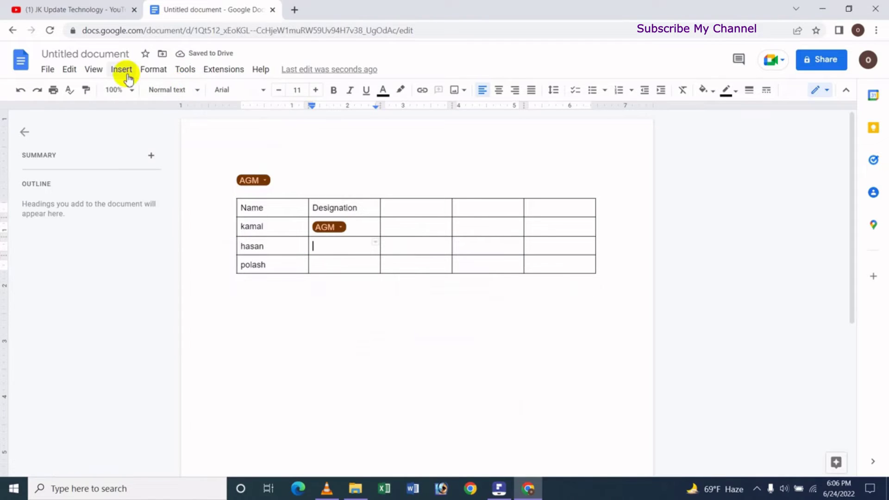
pyautogui.click(121, 69)
pyautogui.click(152, 201)
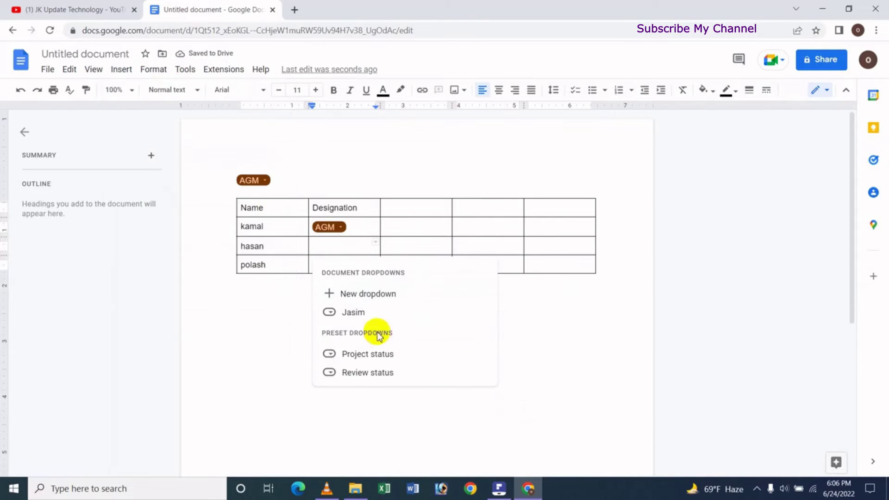
pyautogui.click(356, 312)
pyautogui.click(358, 267)
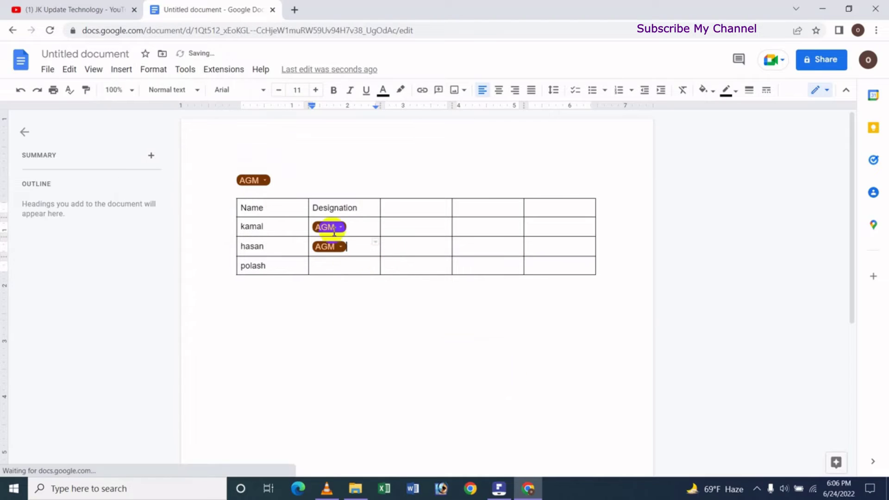
pyautogui.click(121, 69)
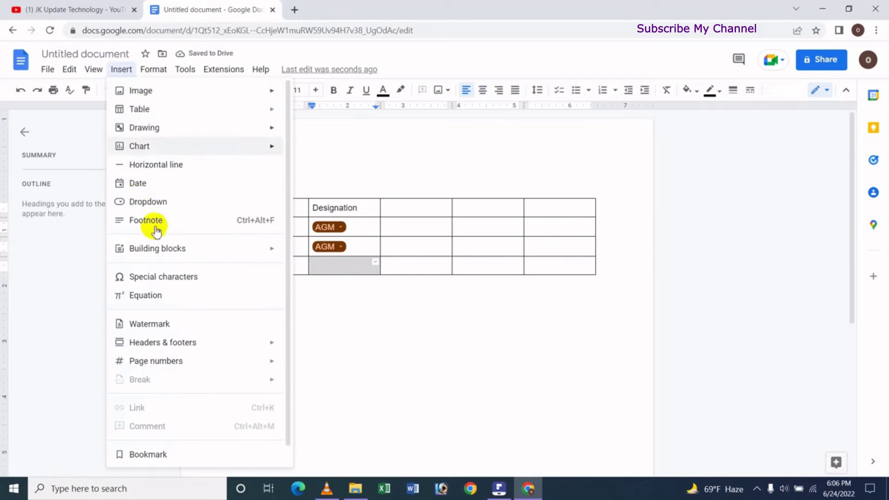
pyautogui.click(157, 202)
pyautogui.click(364, 339)
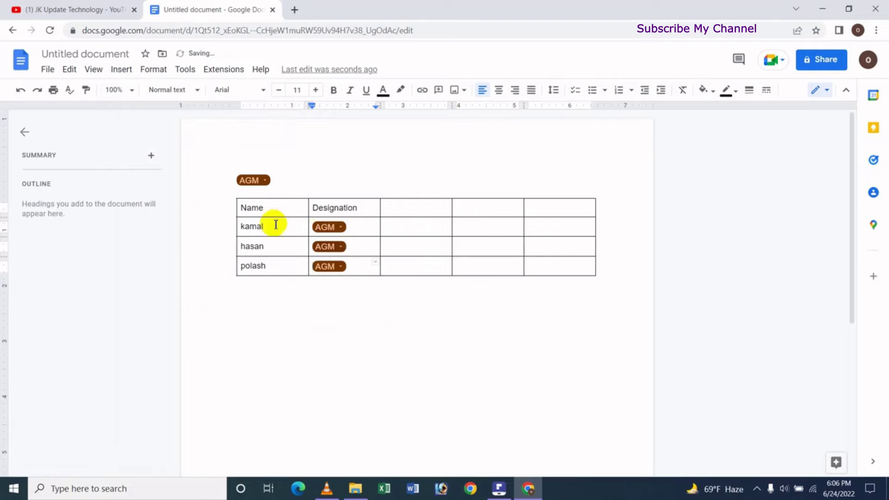
# - Set the first chip to PM and the second to GM, keep the third AGM, then switch to Word
pyautogui.click(339, 228)
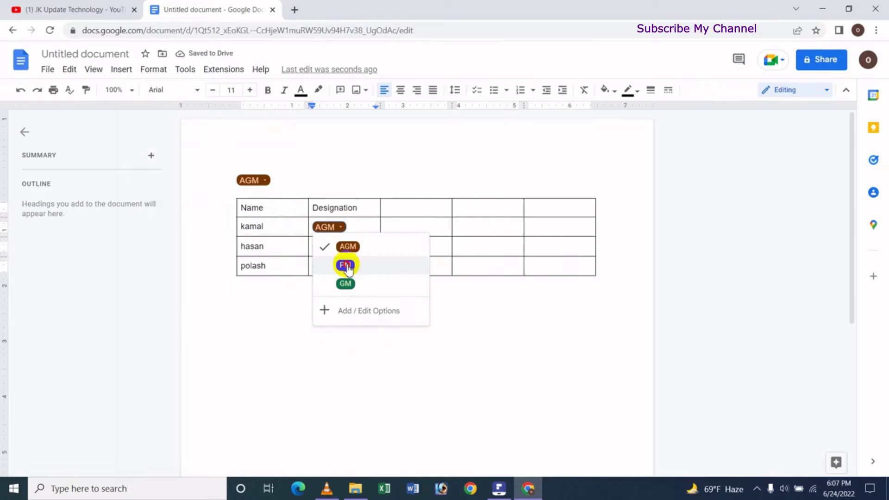
pyautogui.click(345, 265)
pyautogui.click(340, 246)
pyautogui.click(359, 303)
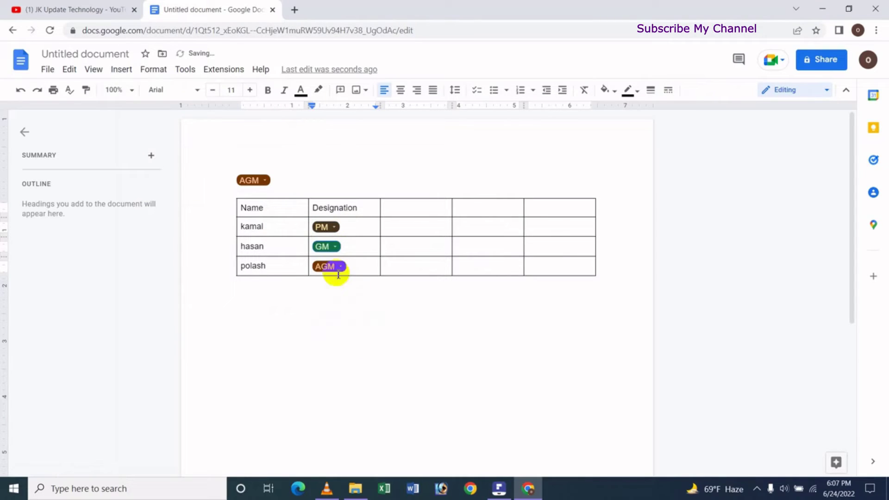
pyautogui.click(340, 268)
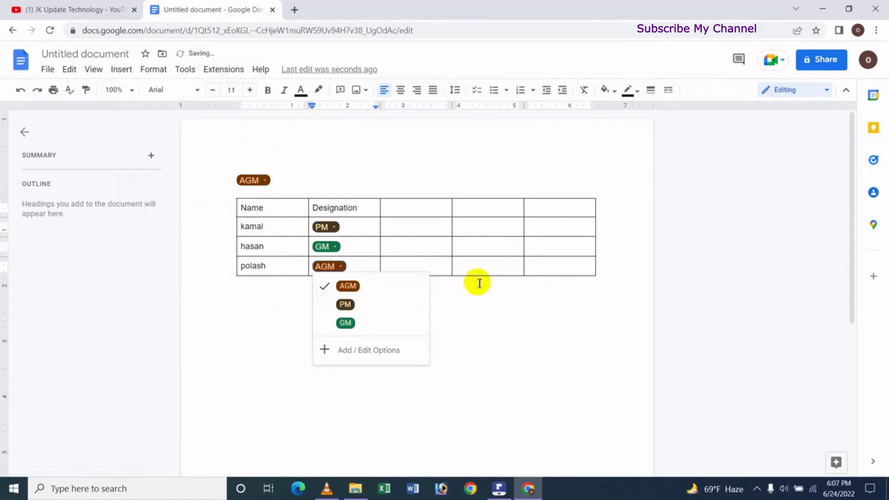
pyautogui.click(430, 249)
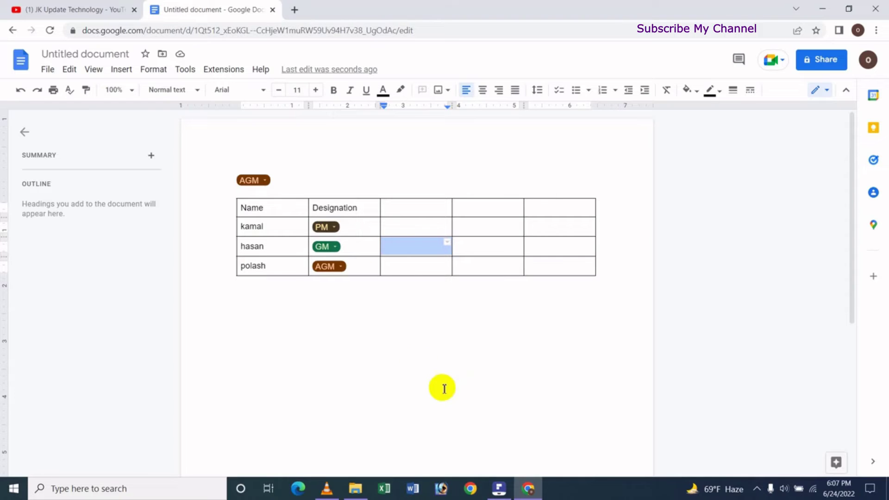
pyautogui.click(412, 486)
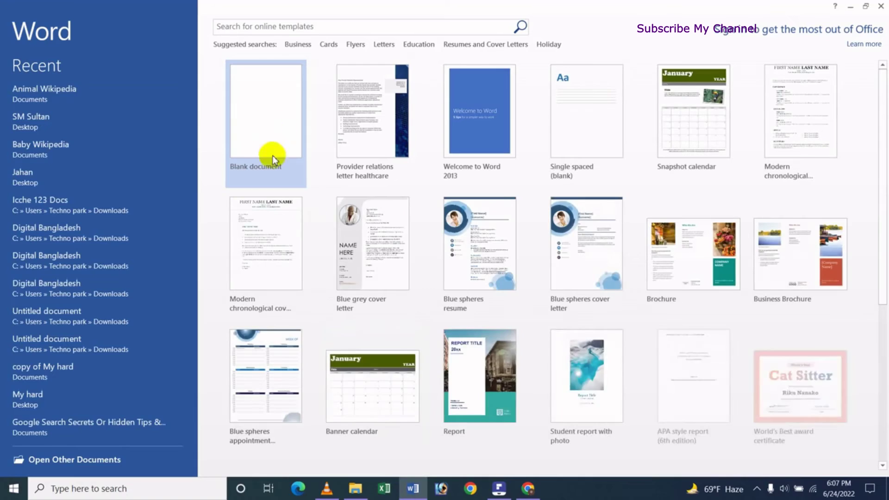
# - Create a blank Word document, dismiss the activation notice, and insert a 6x5 table
pyautogui.click(271, 155)
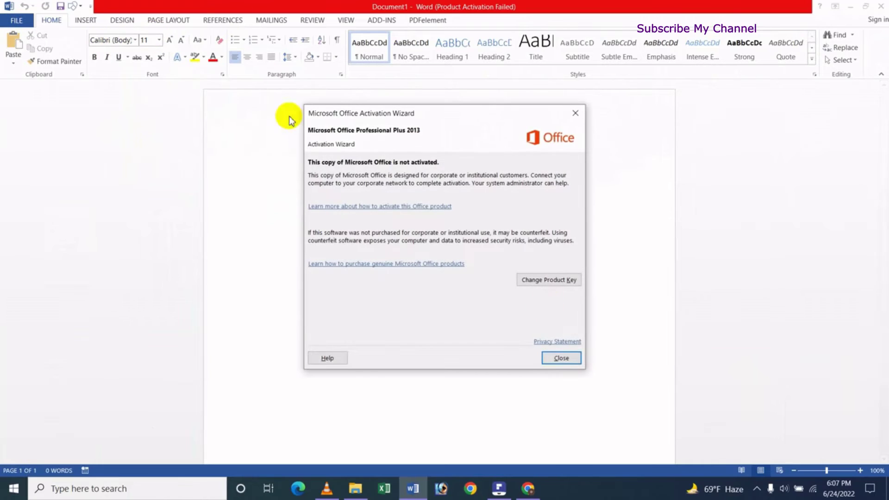
pyautogui.click(561, 359)
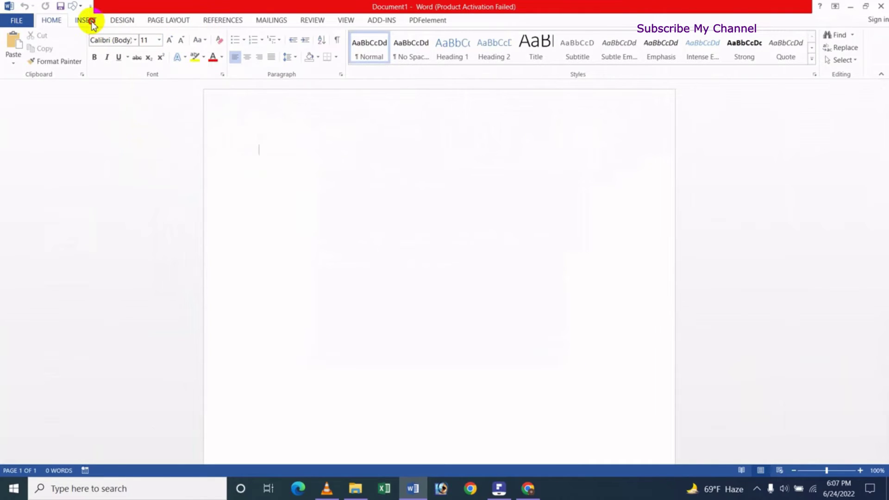
pyautogui.click(91, 22)
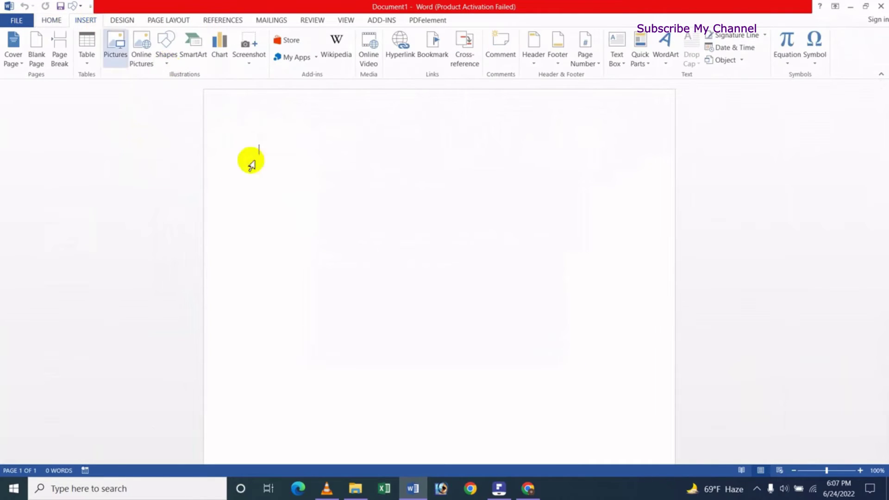
pyautogui.click(89, 60)
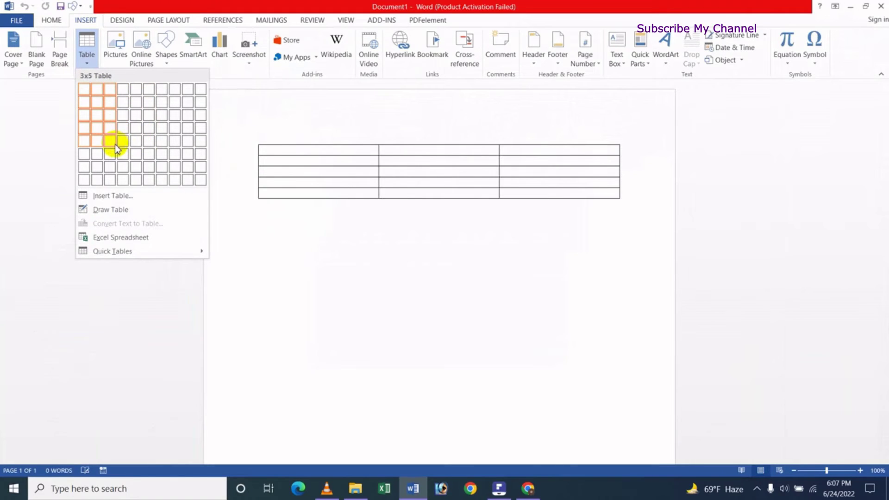
pyautogui.click(145, 151)
pyautogui.write('n')
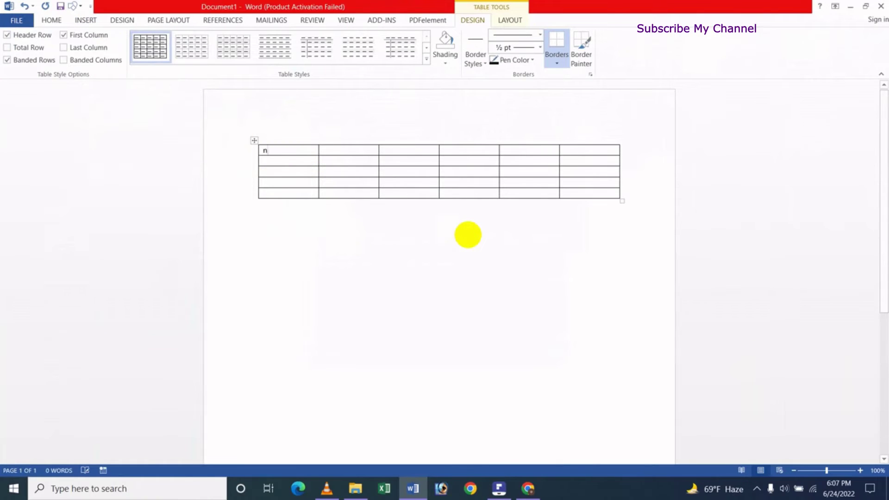
# - Type Name plus four names down the first column and Designation in the second header cell
pyautogui.write('ame')
pyautogui.press('Tab')
pyautogui.write('Designation')
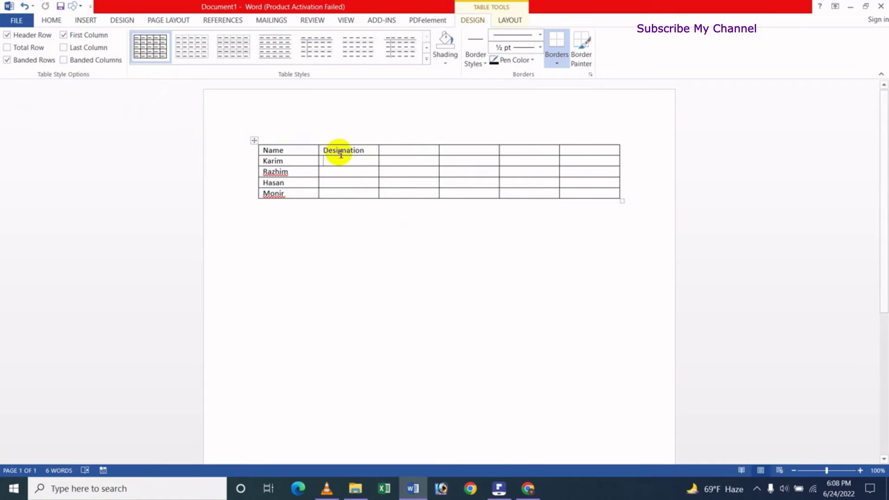
pyautogui.click(52, 20)
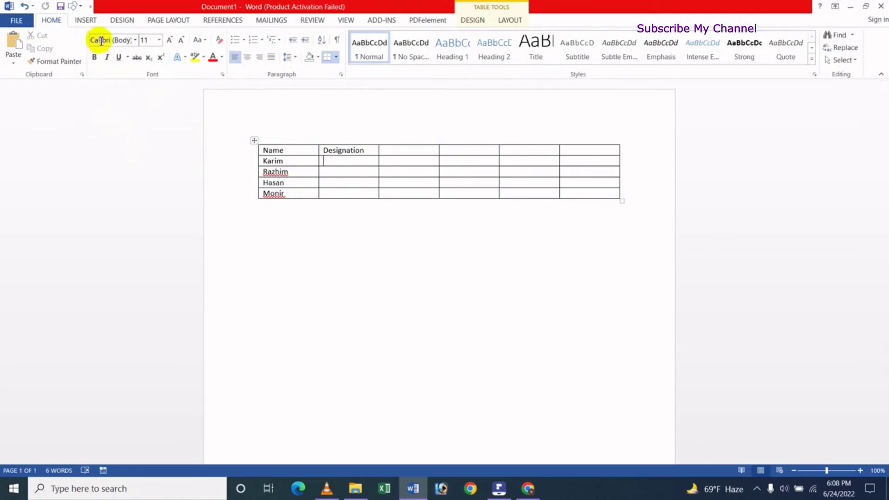
# - Zoom the Word page view to 200%
pyautogui.click(347, 21)
pyautogui.click(194, 52)
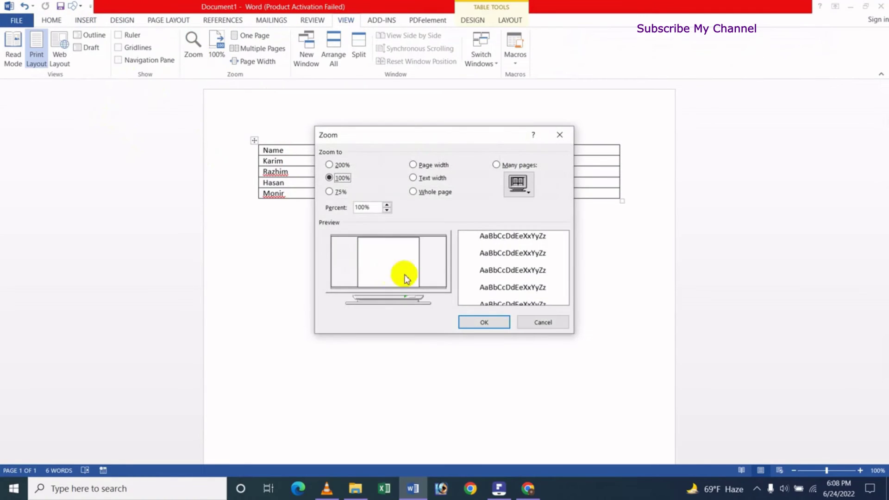
pyautogui.click(484, 321)
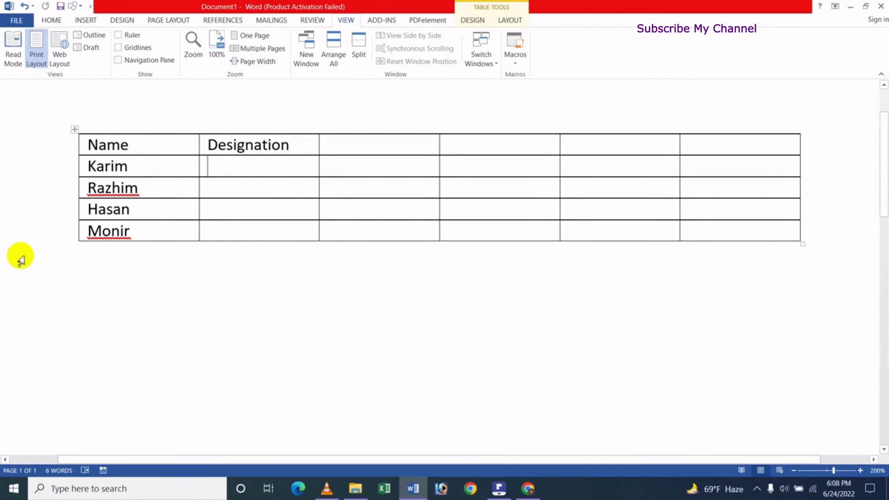
# - Enable the Developer tab under Word Options' Customize Ribbon Main Tabs
pyautogui.click(16, 20)
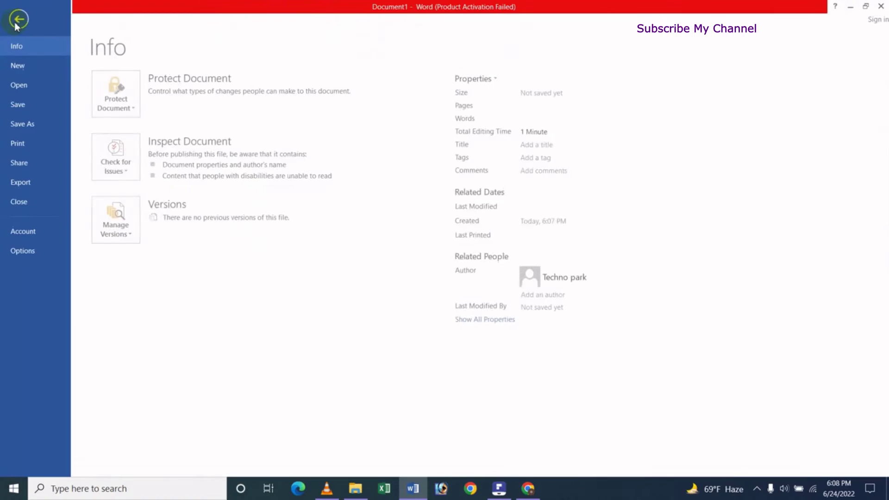
pyautogui.click(24, 250)
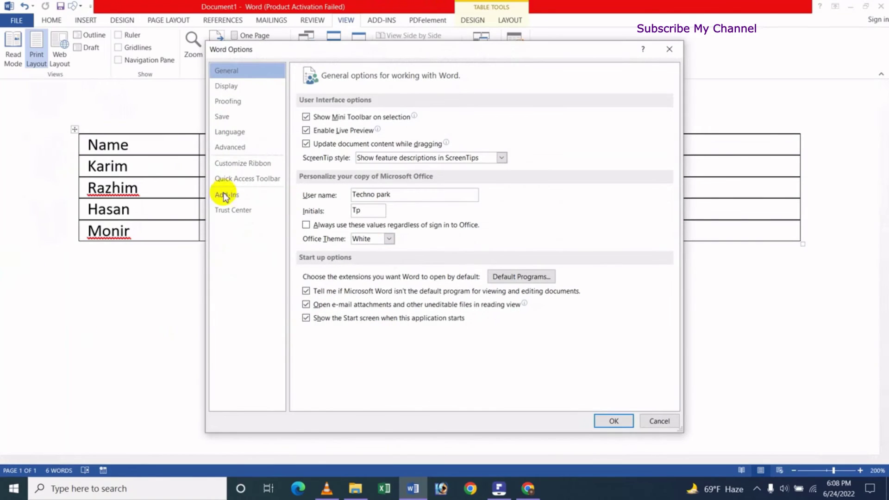
pyautogui.click(244, 164)
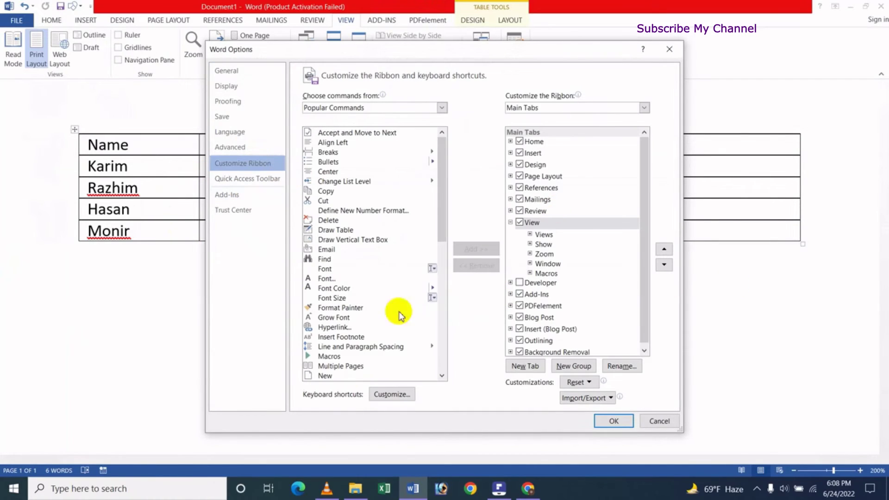
pyautogui.click(520, 283)
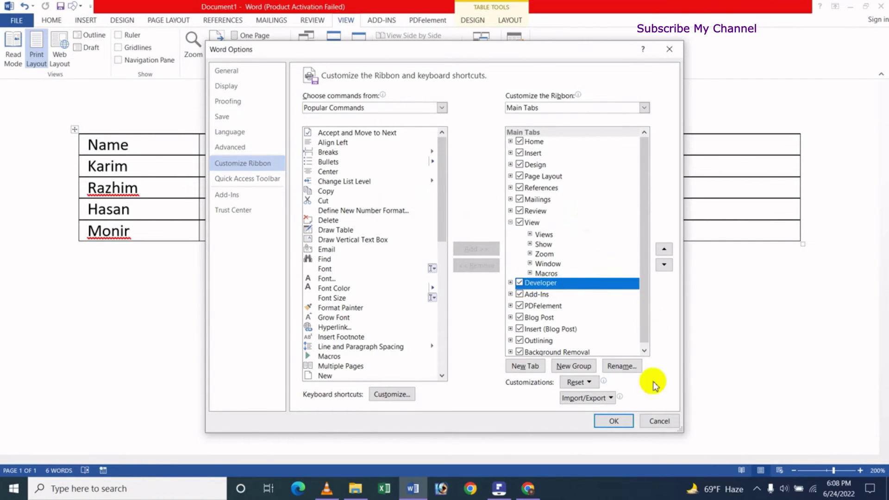
pyautogui.click(612, 421)
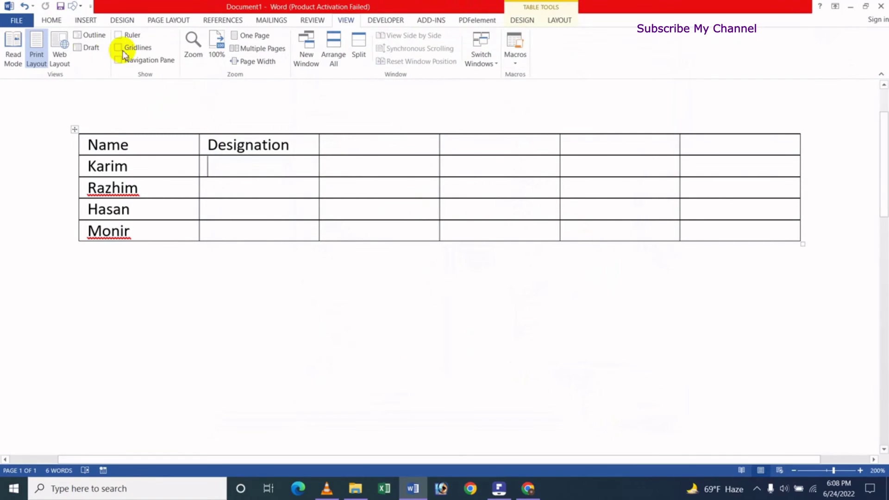
# - Insert a Drop-Down List content control in the first Designation cell and open its Properties
pyautogui.click(385, 20)
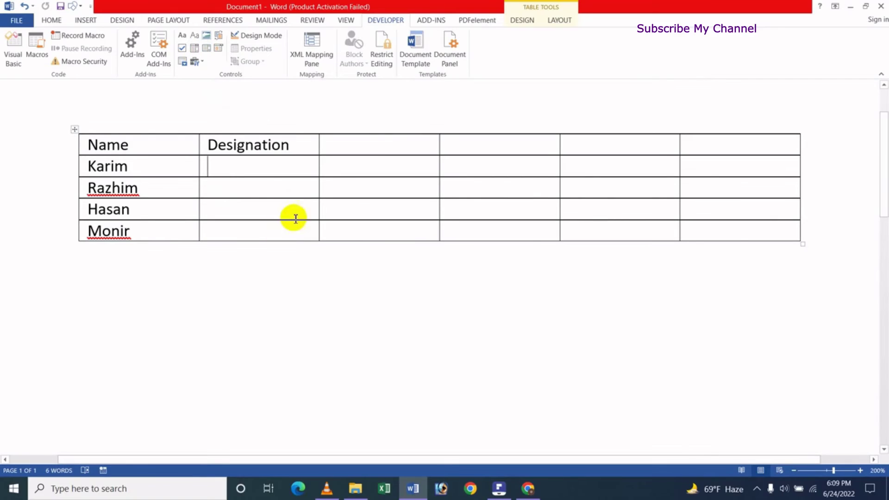
pyautogui.click(204, 52)
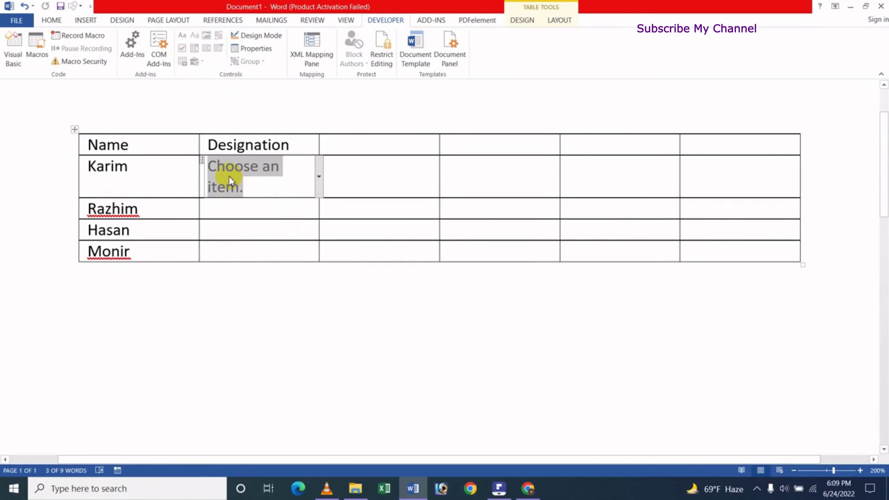
pyautogui.click(262, 55)
pyautogui.write('jasim')
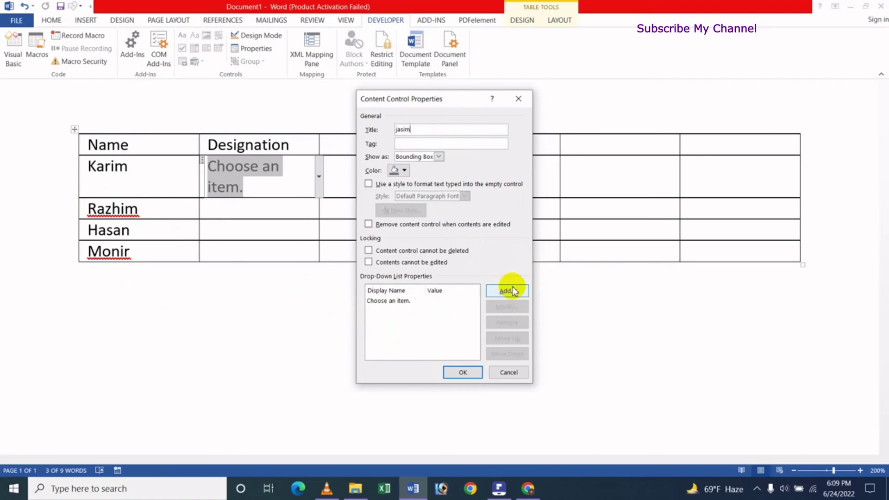
# - Add AGM, APM and GM as the drop-down's list choices and apply the properties
pyautogui.click(507, 291)
pyautogui.write('AGM')
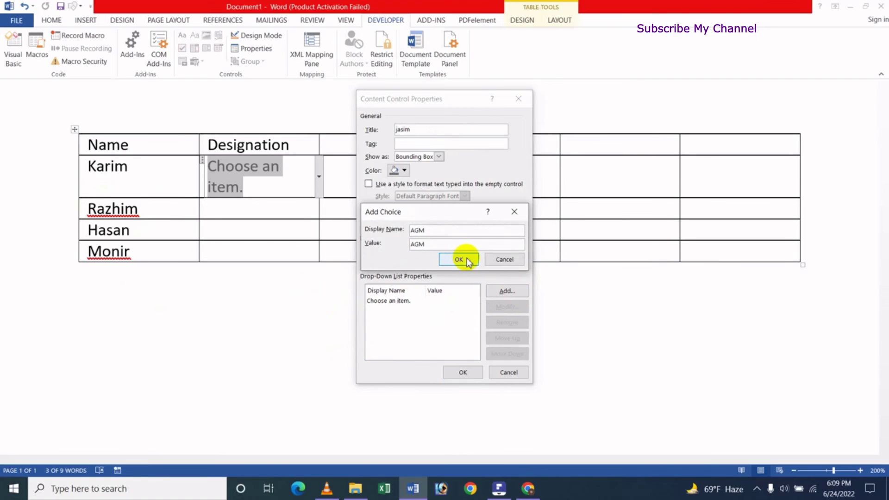
pyautogui.click(459, 260)
pyautogui.click(504, 291)
pyautogui.write('APM')
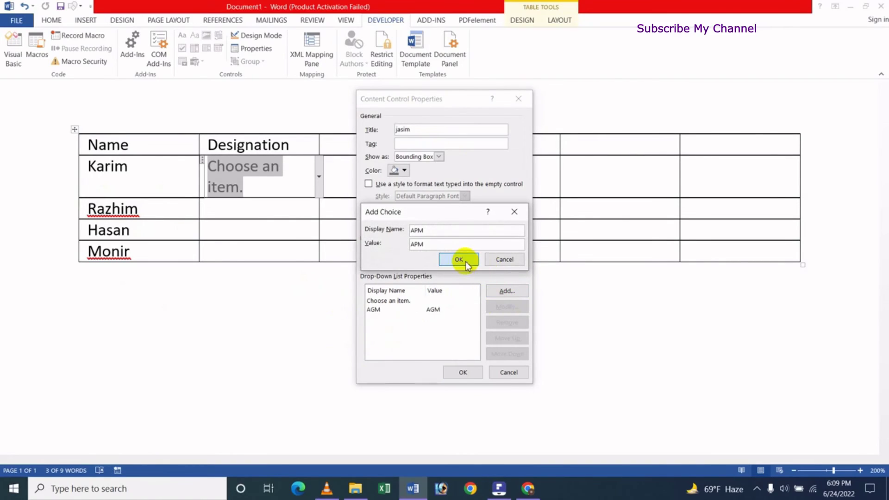
pyautogui.click(460, 260)
pyautogui.click(502, 292)
pyautogui.write('G')
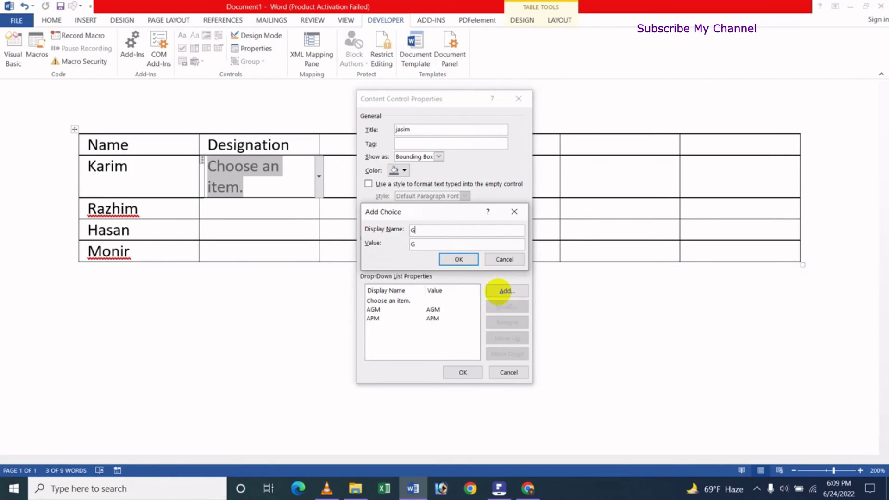
pyautogui.write('M')
pyautogui.click(458, 259)
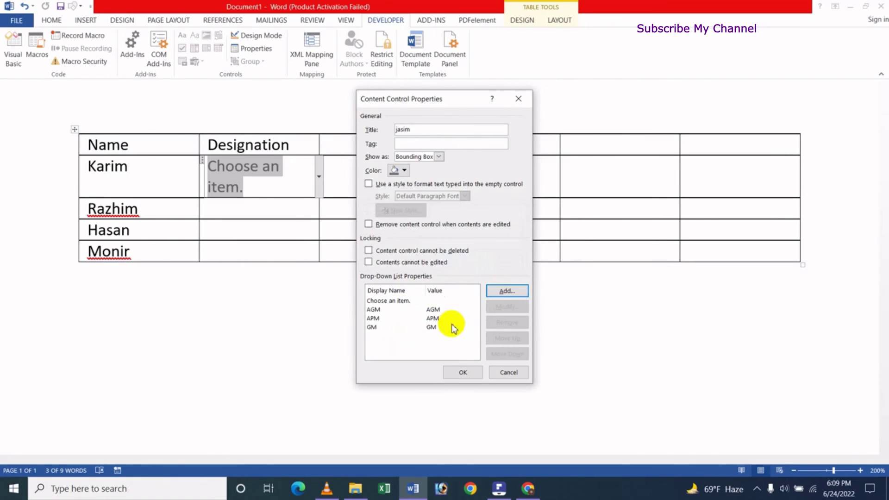
pyautogui.click(462, 373)
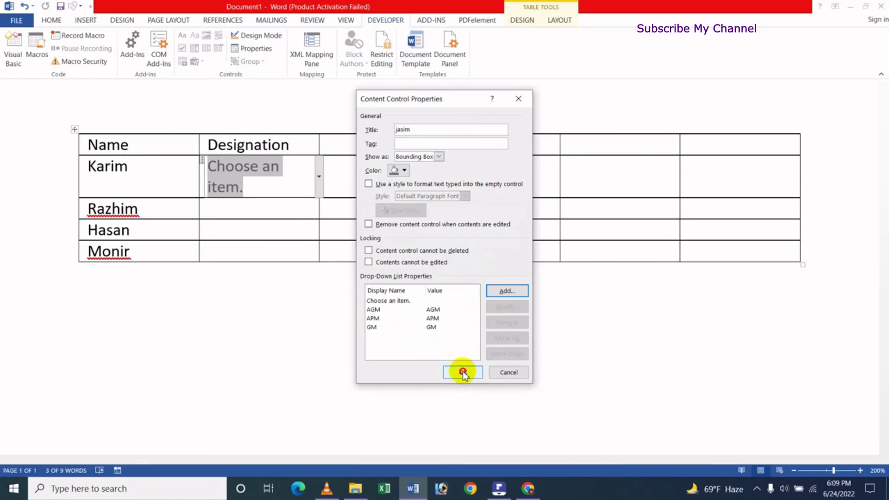
# - Set the first row's drop-down to AGM and paste copies of the control into the three rows below
pyautogui.click(319, 178)
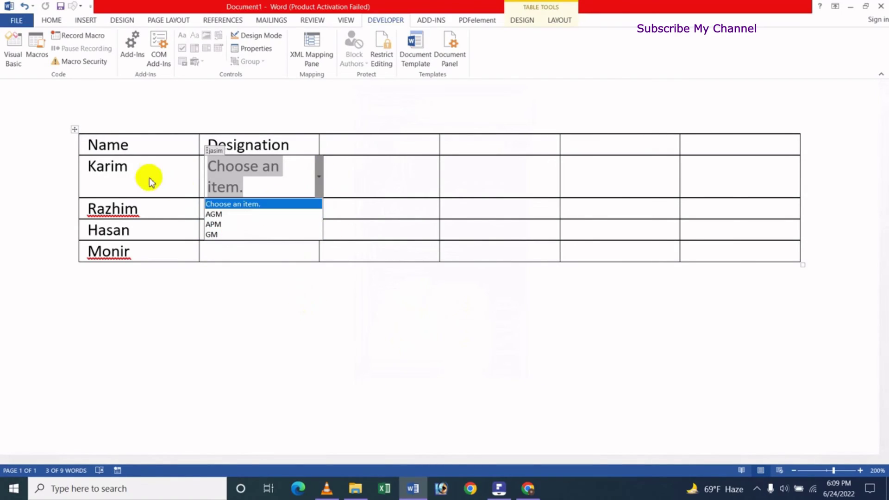
pyautogui.click(235, 213)
pyautogui.click(246, 194)
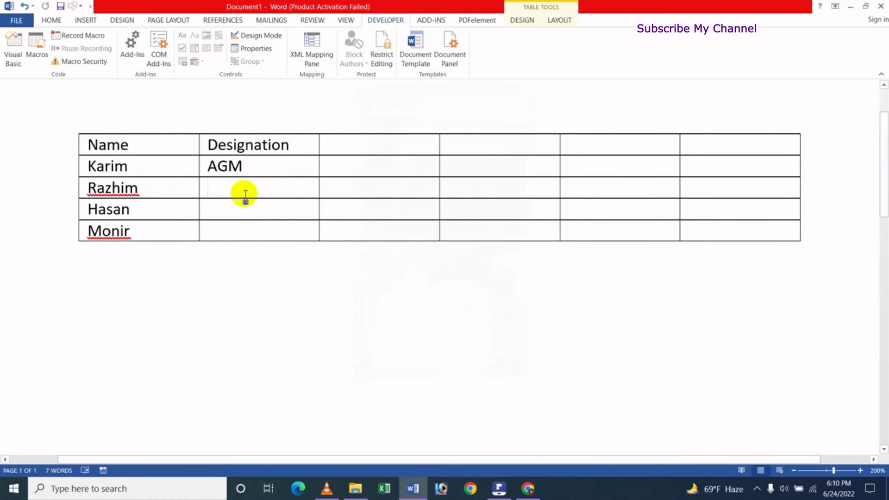
pyautogui.click(214, 170)
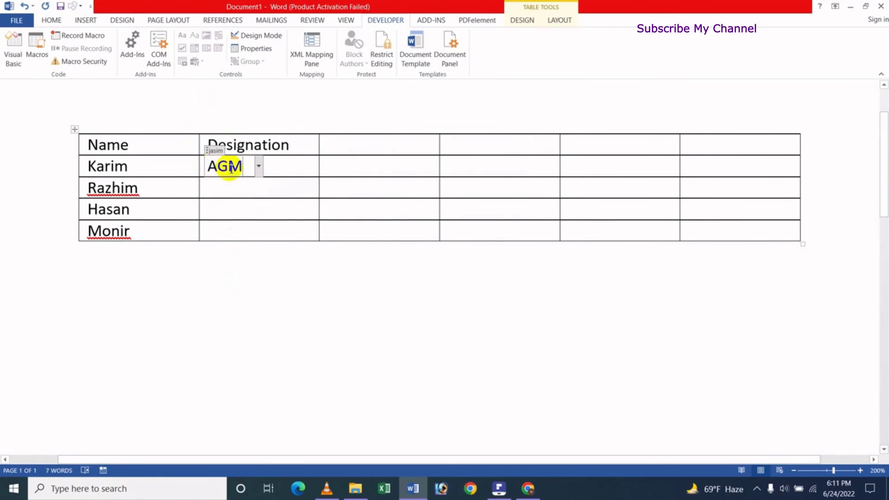
pyautogui.click(287, 167)
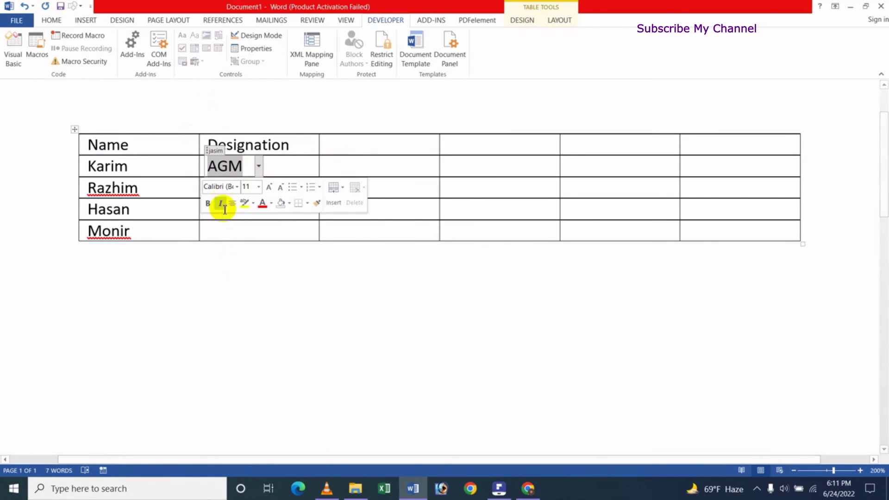
pyautogui.click(228, 192)
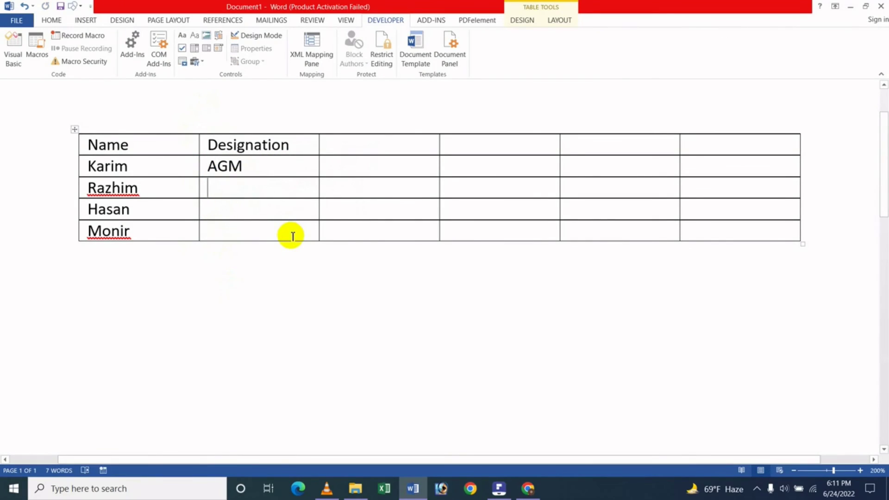
pyautogui.write('AGM')
pyautogui.click(219, 207)
pyautogui.write('AGM')
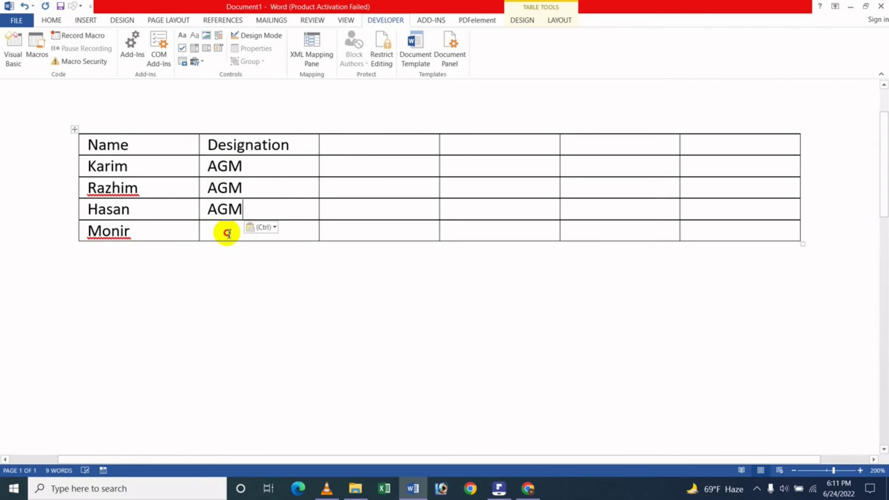
pyautogui.click(228, 233)
pyautogui.write('AGM')
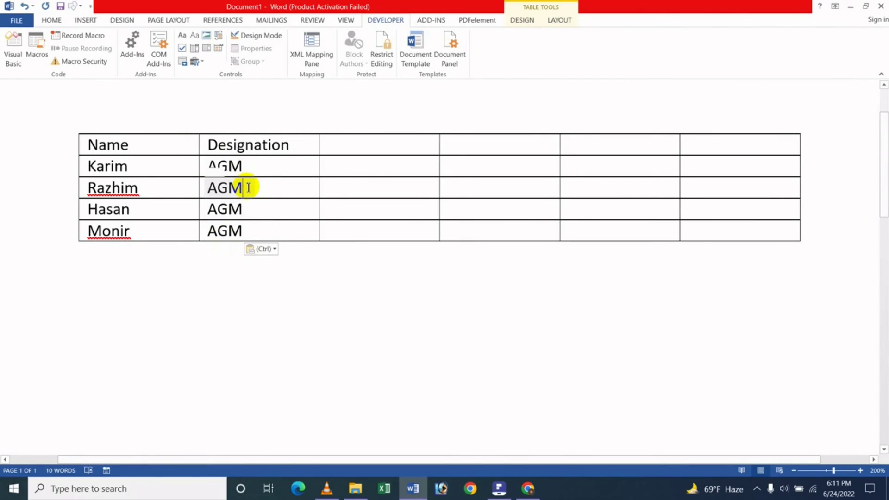
# - Set the second, third and fourth rows' designations to APM, GM and AGM
pyautogui.click(255, 188)
pyautogui.click(259, 187)
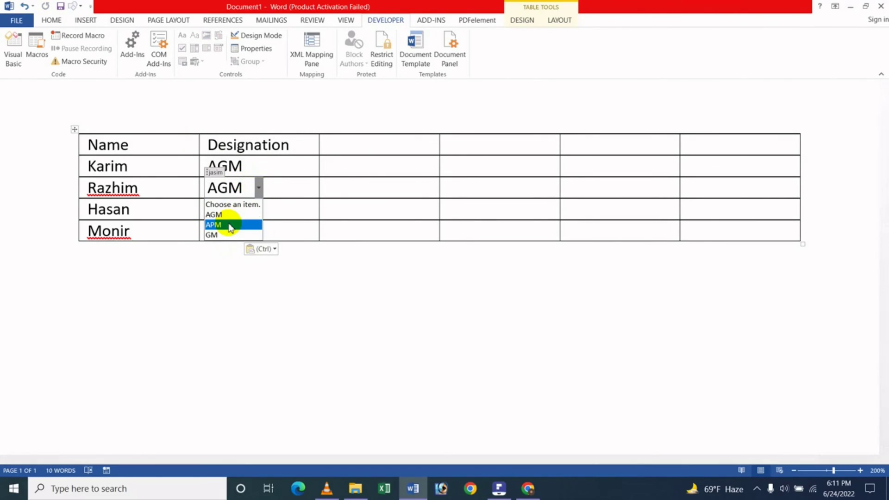
pyautogui.click(227, 224)
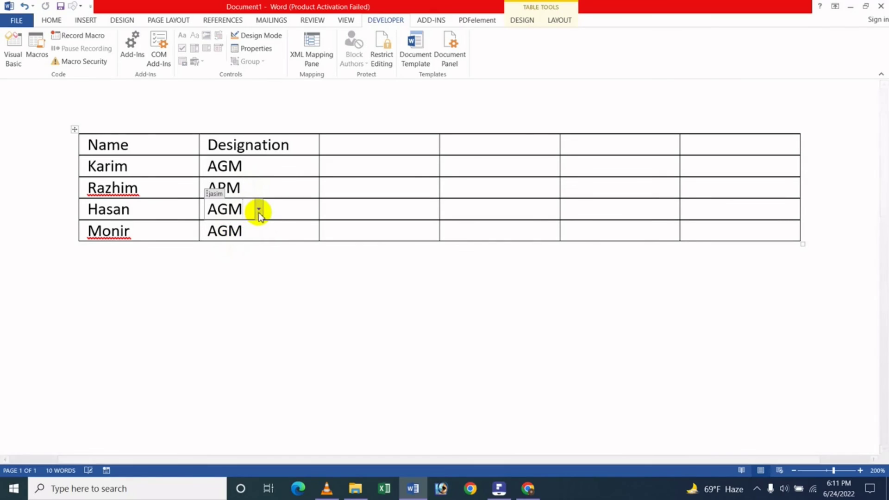
pyautogui.click(258, 209)
pyautogui.click(239, 255)
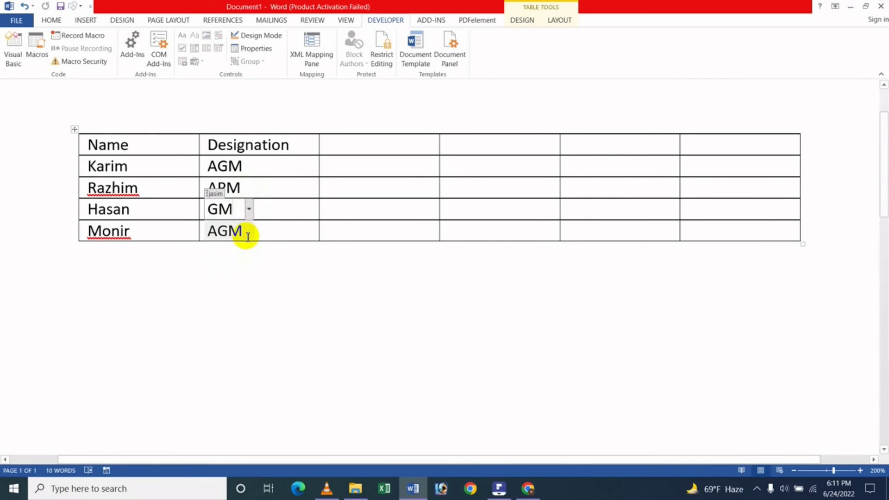
pyautogui.click(247, 231)
pyautogui.click(258, 230)
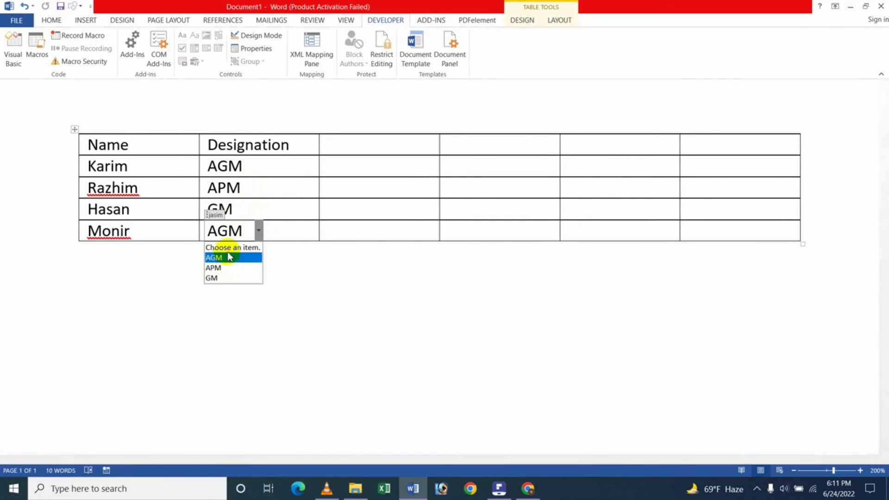
pyautogui.click(231, 257)
pyautogui.click(342, 207)
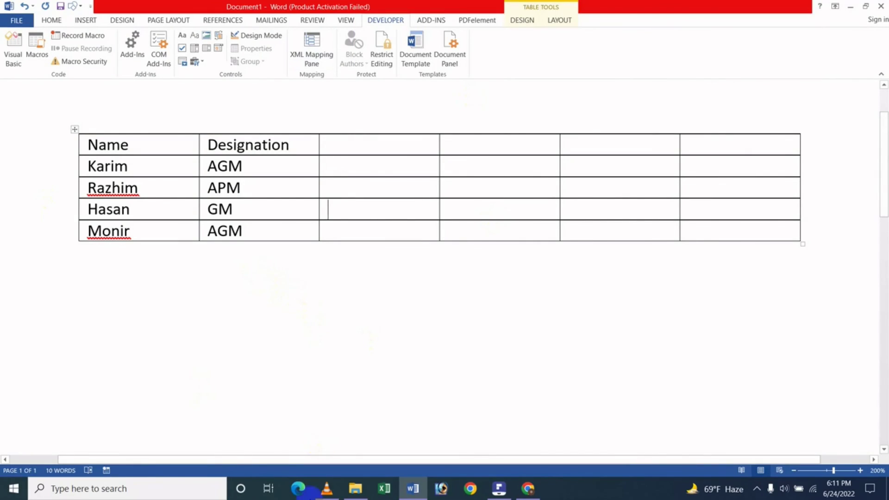
# - Review the Google Docs chip table in Chrome, then move to the YouTube videos tab
pyautogui.click(528, 488)
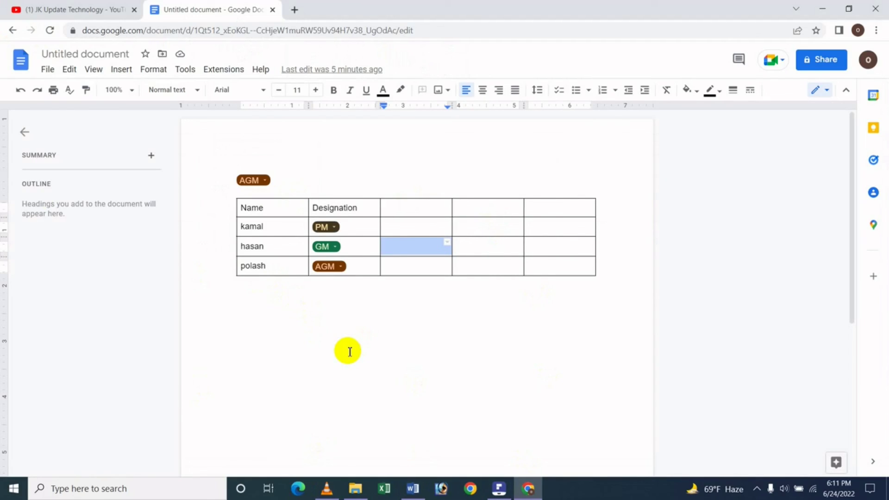
pyautogui.click(37, 9)
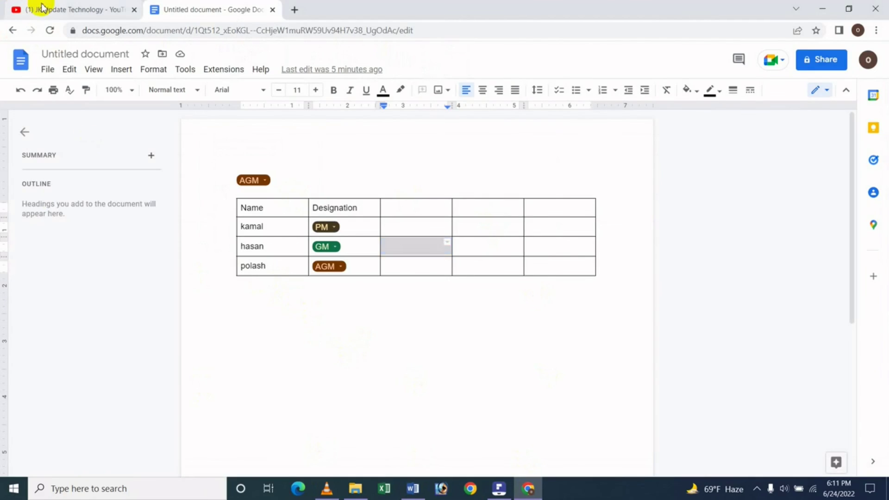